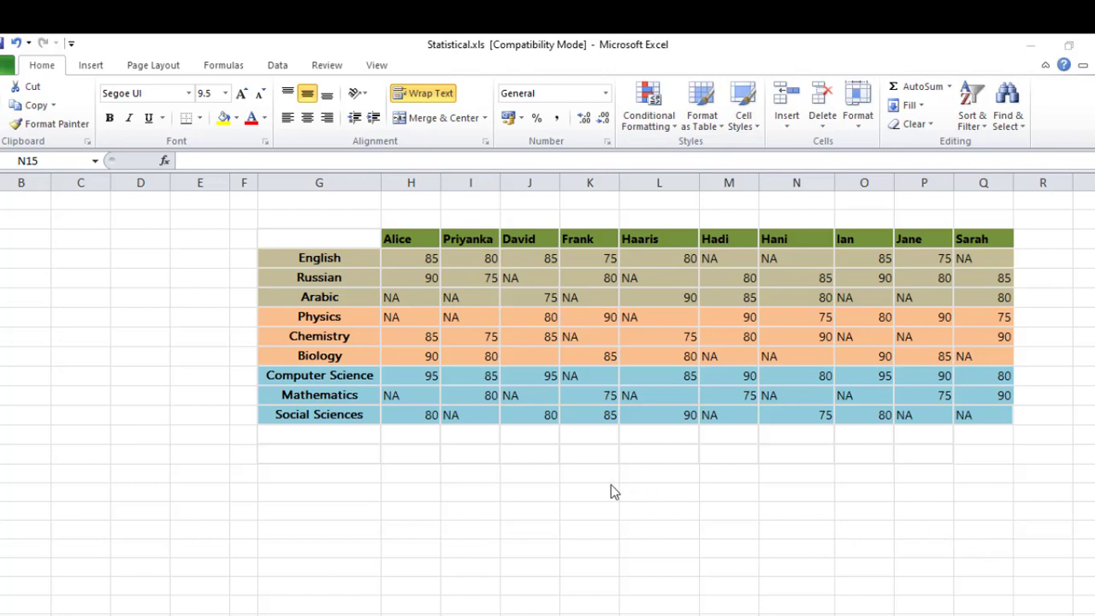
Step: Examine the marks table: the student header row, the three colour-coded subject groups and the first student's marks
left_click(561, 480)
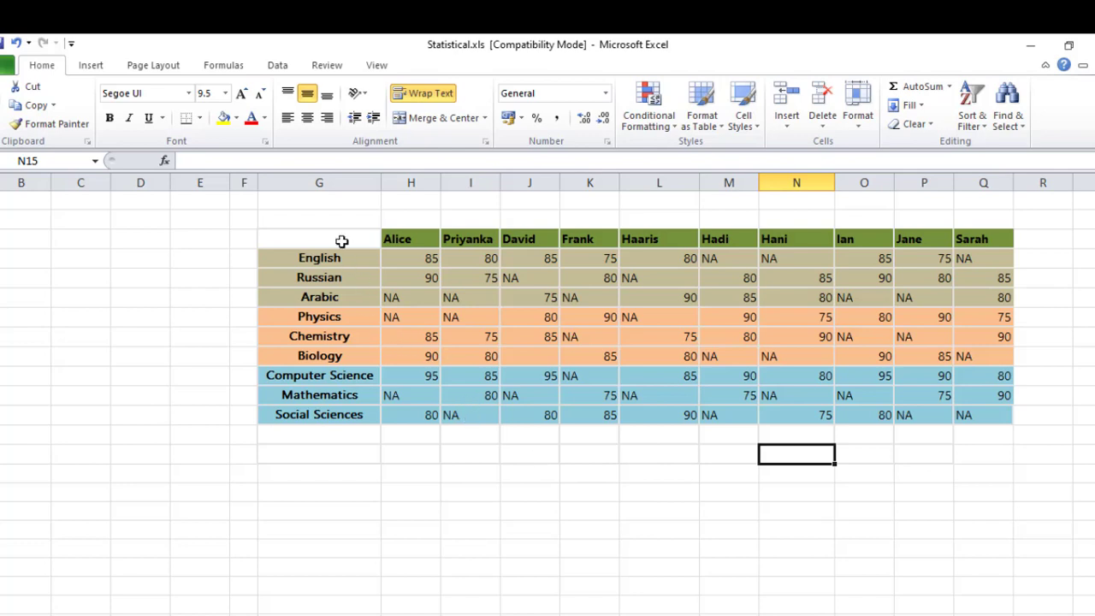
left_click_drag(341, 242, 957, 418)
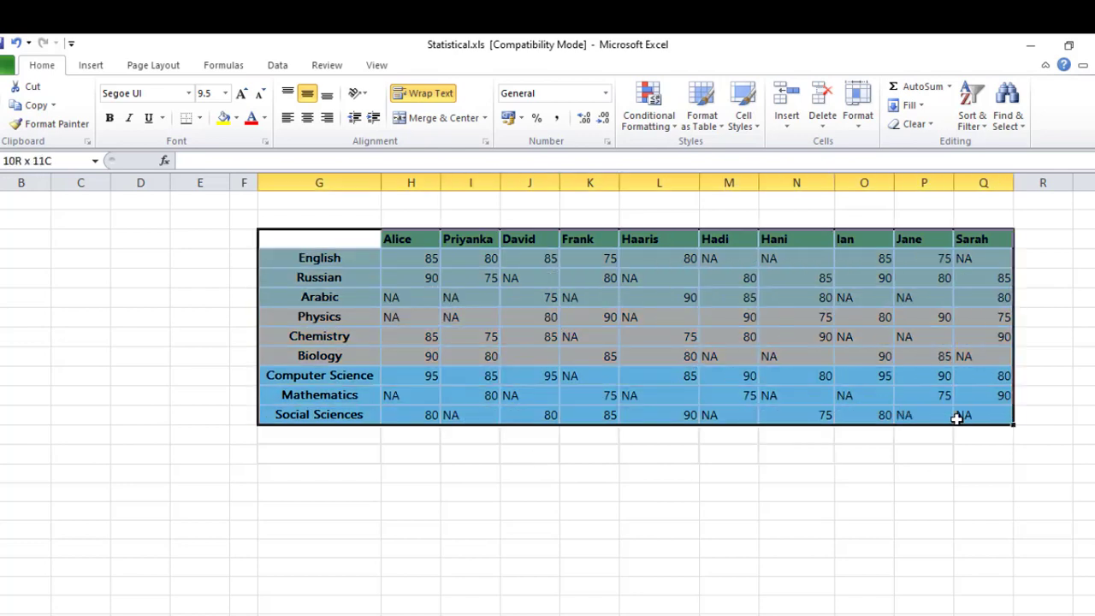
left_click(845, 456)
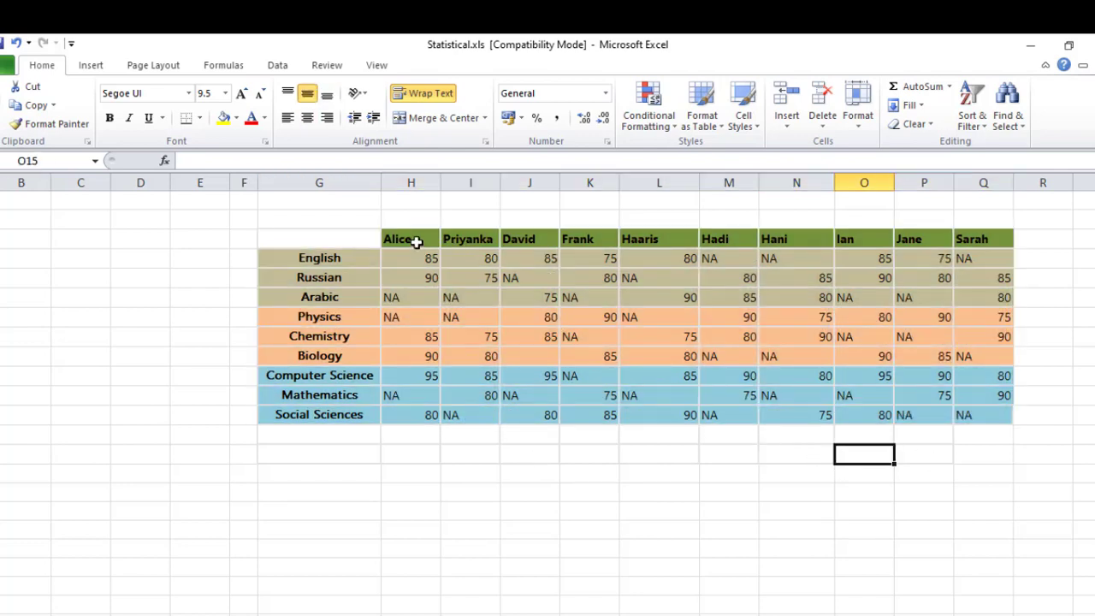
left_click_drag(409, 234, 983, 239)
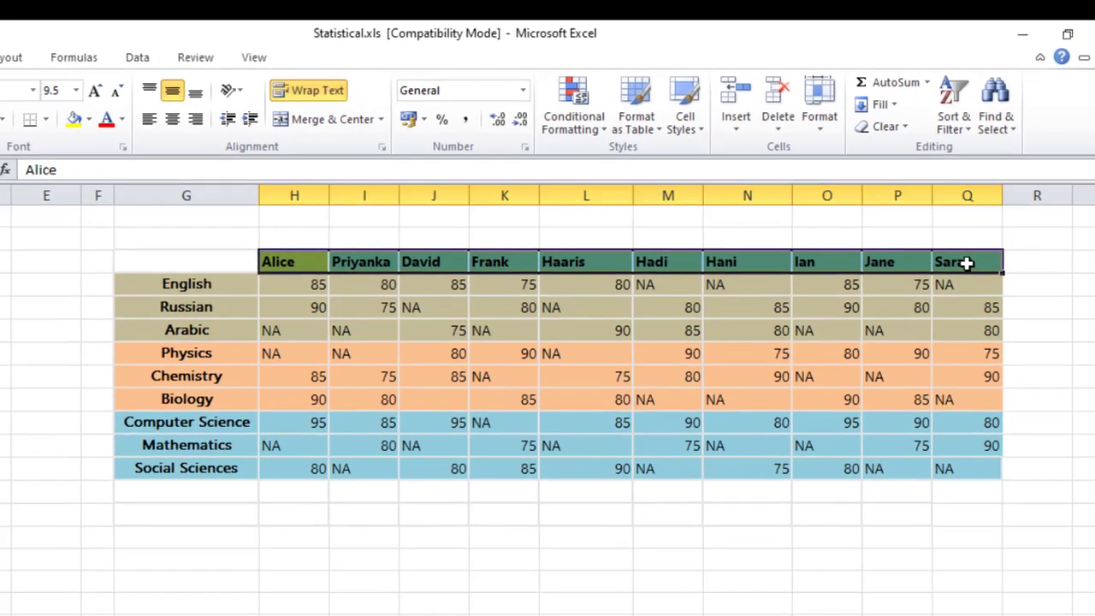
left_click(335, 258)
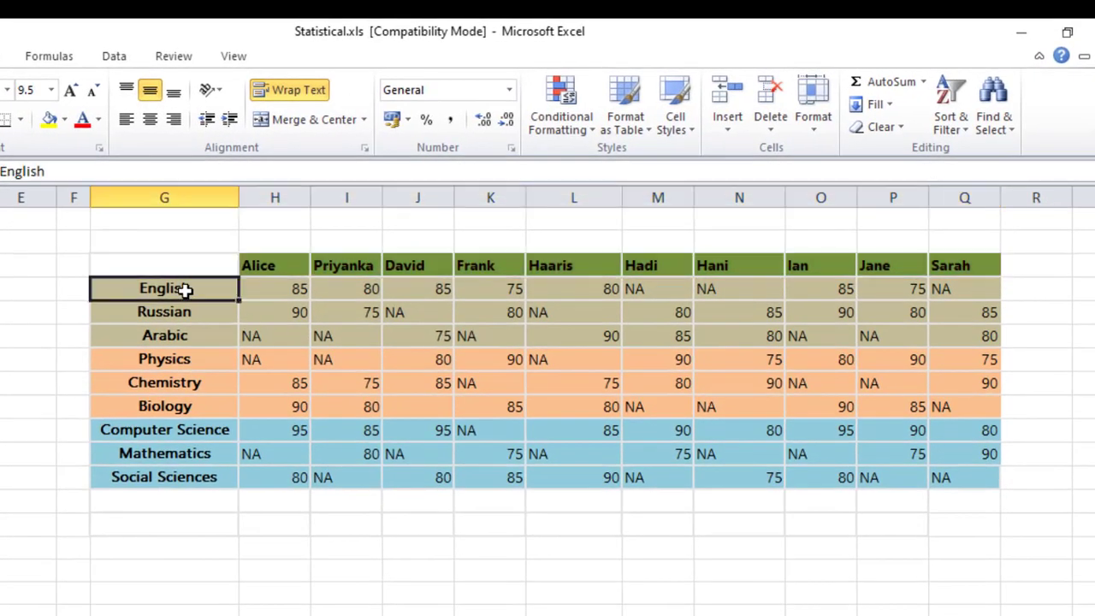
left_click_drag(185, 290, 171, 475)
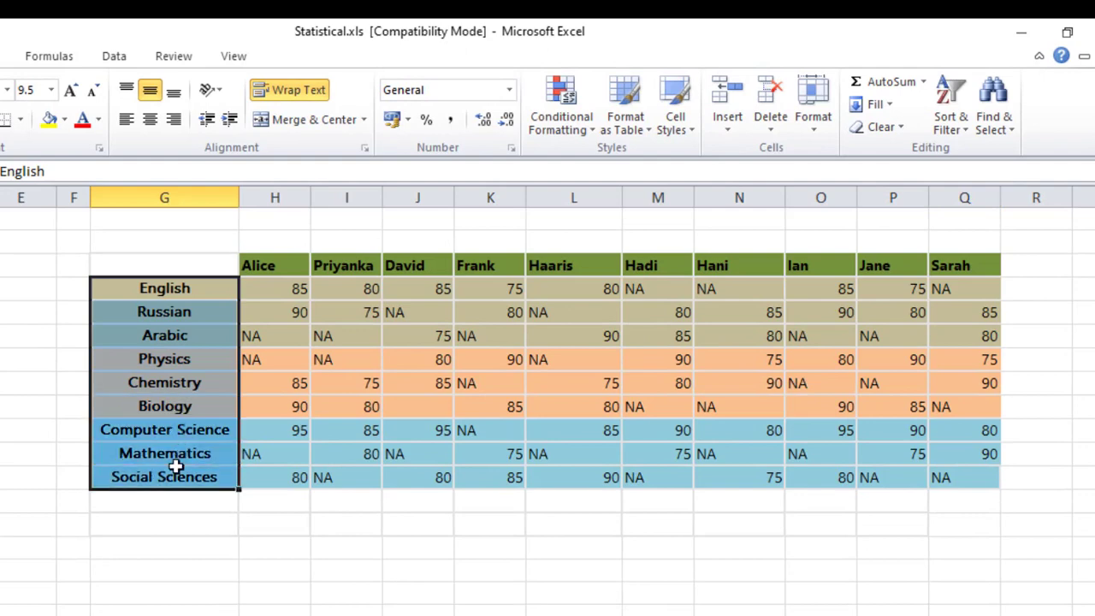
left_click(159, 288)
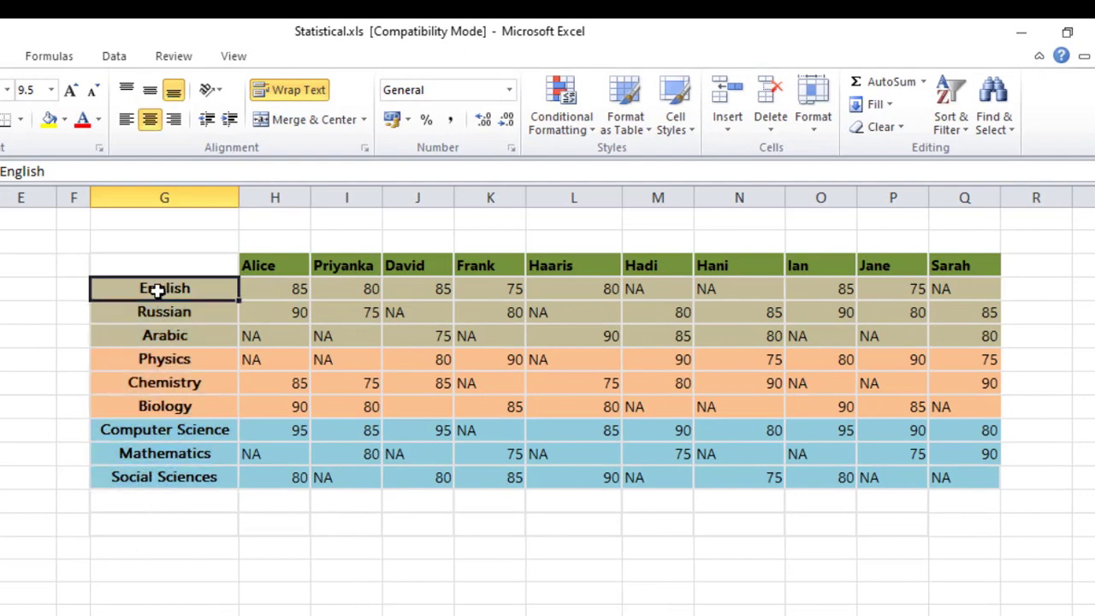
left_click_drag(117, 291, 195, 342)
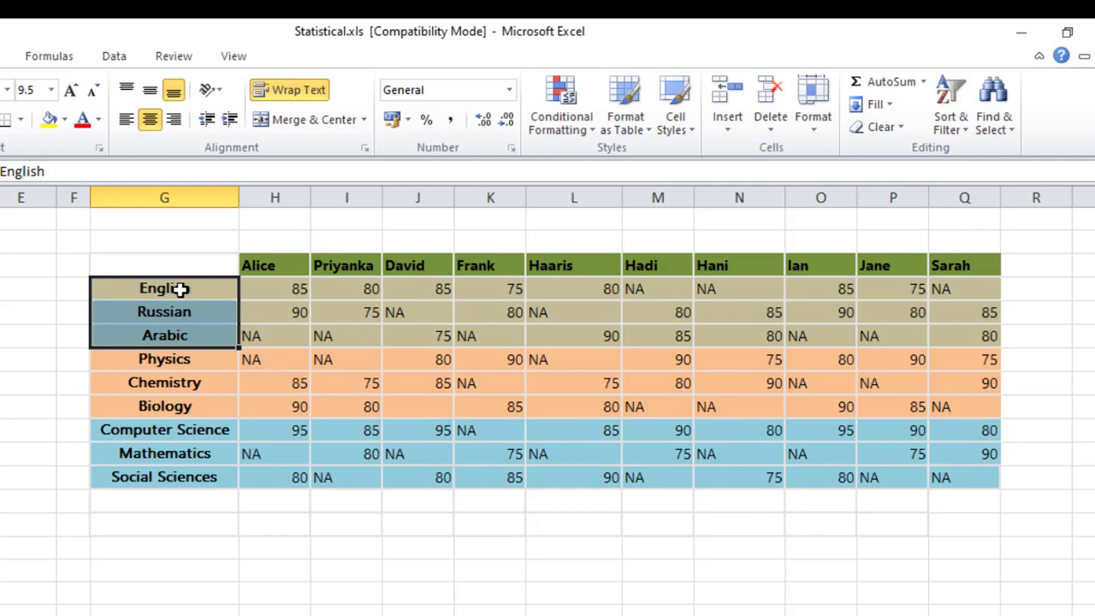
left_click_drag(171, 359, 177, 406)
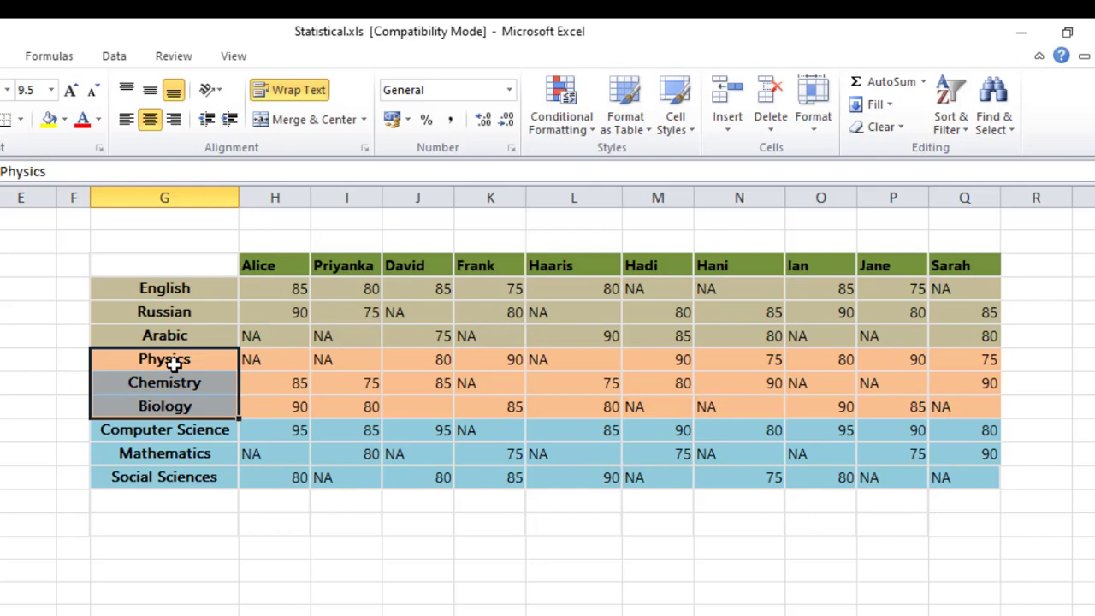
left_click_drag(171, 427, 183, 480)
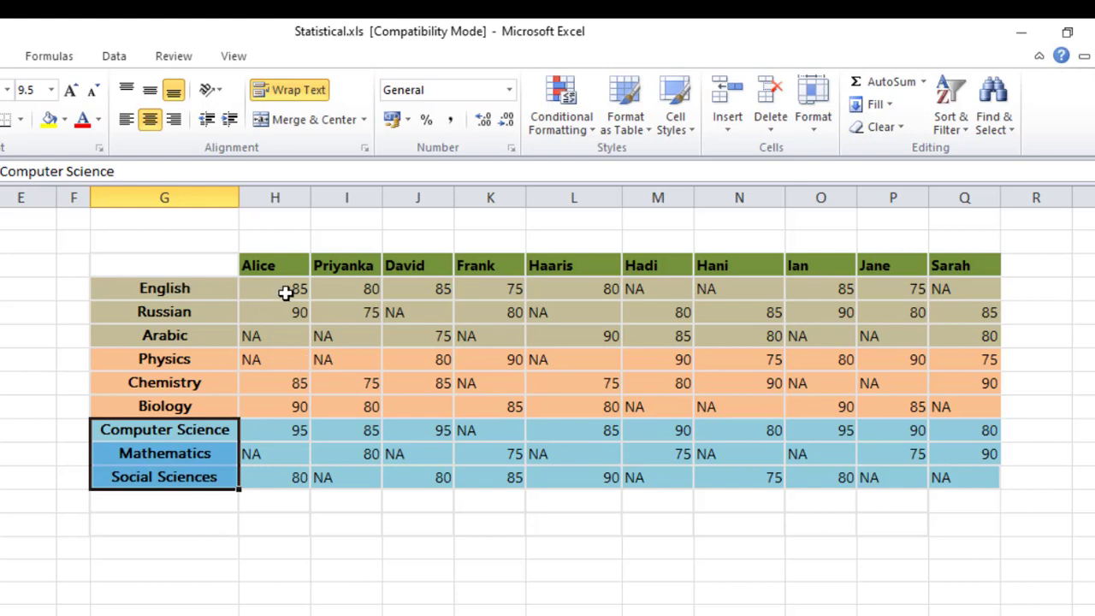
left_click_drag(286, 288, 301, 481)
left_click(297, 548)
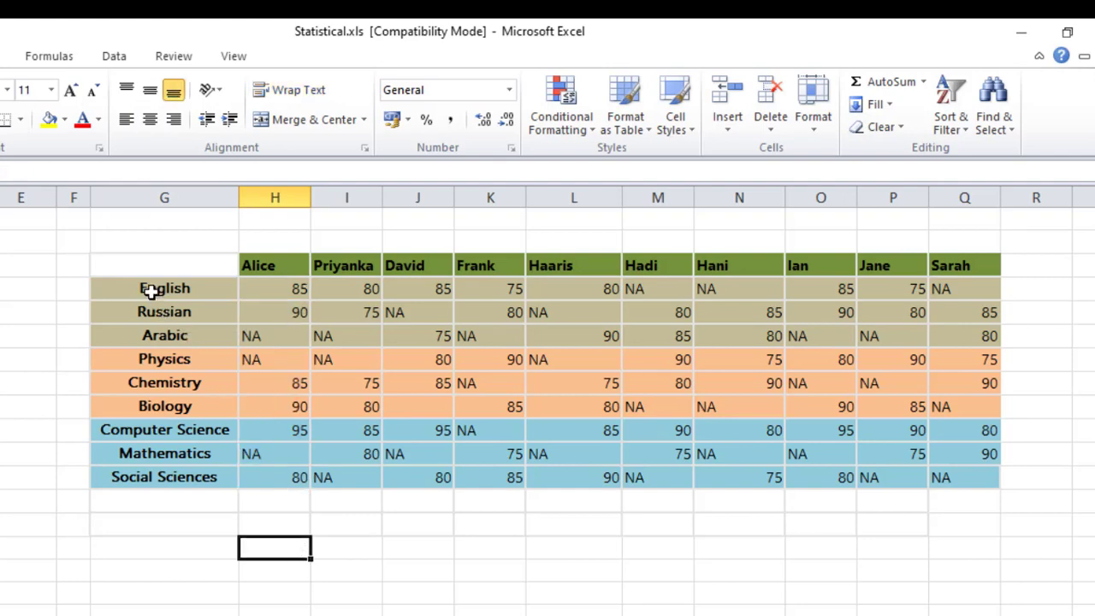
left_click_drag(262, 286, 279, 481)
left_click(319, 545)
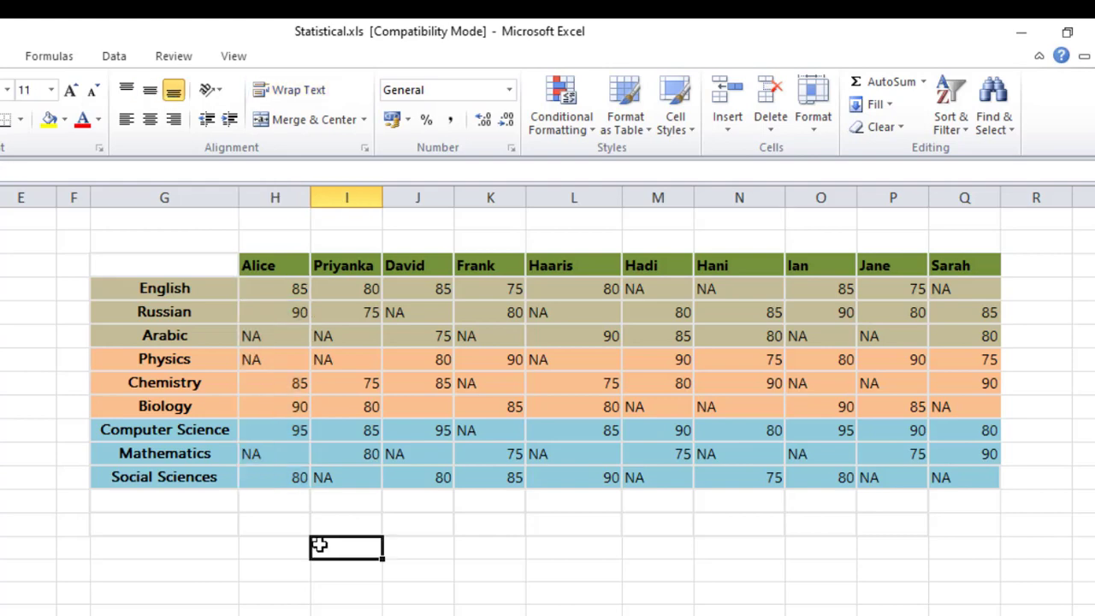
Step: Enter the row label "Total" in G14, directly below Social Sciences
left_click(188, 501)
double_click(189, 499)
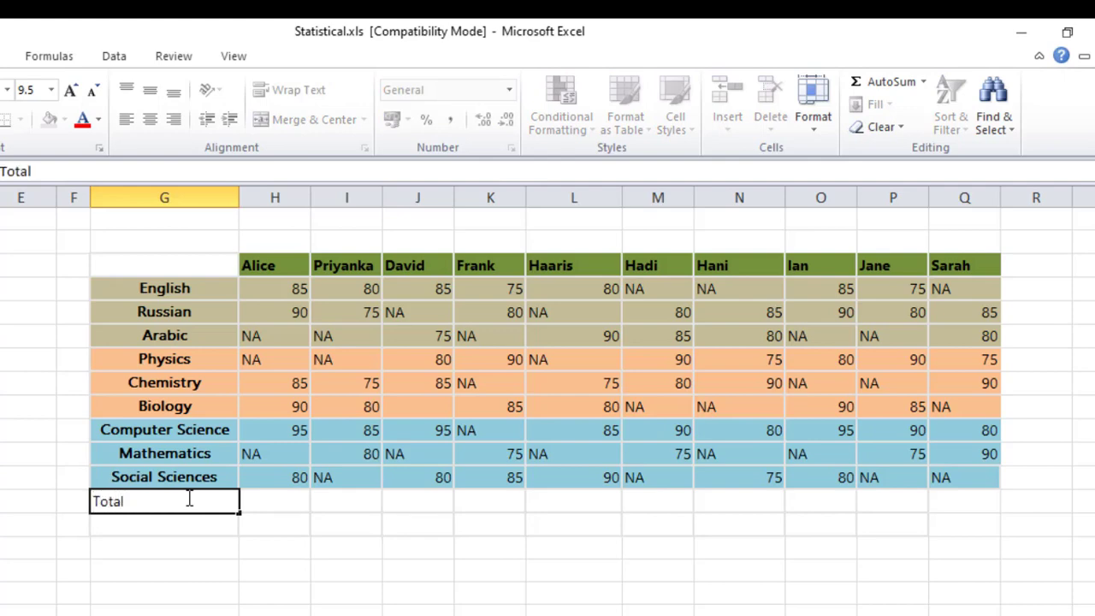
key("Return")
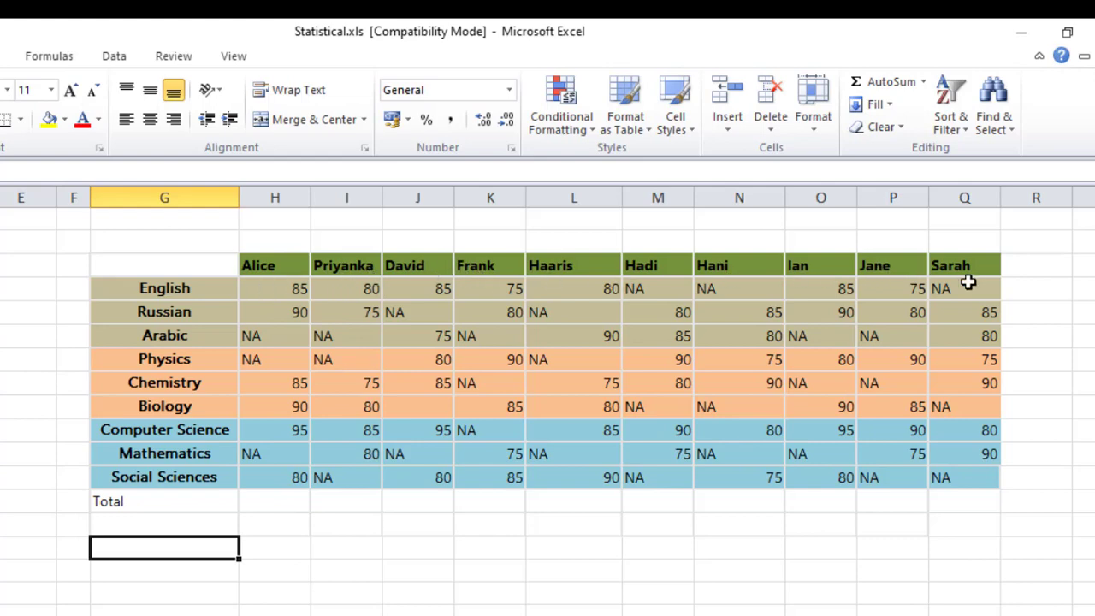
Step: Insert a SUM function in H14 that totals the first student's marks in H5:H13
left_click(269, 502)
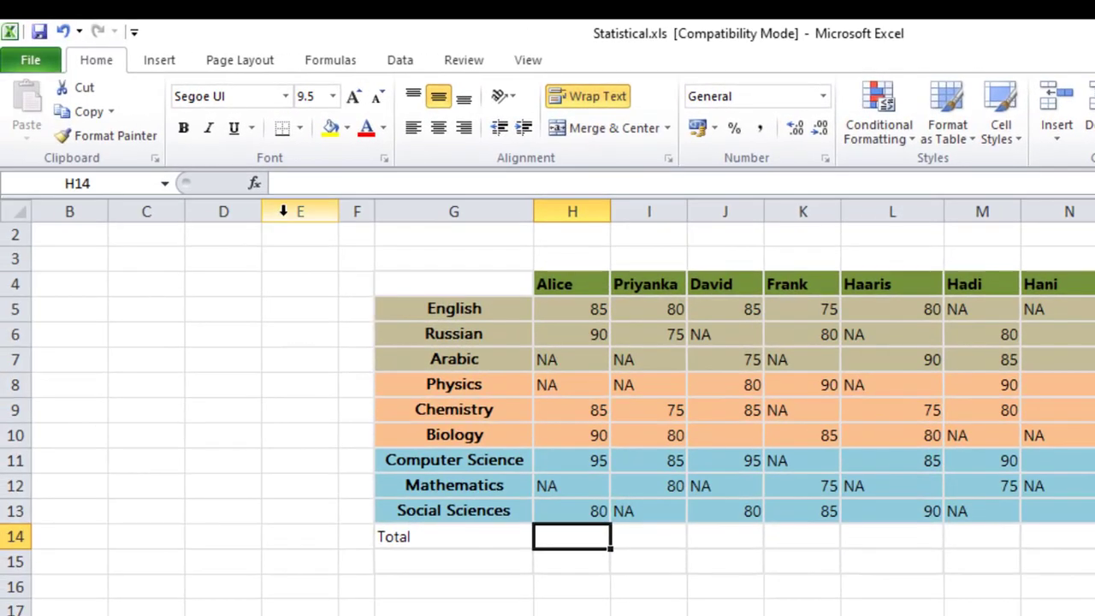
left_click(255, 183)
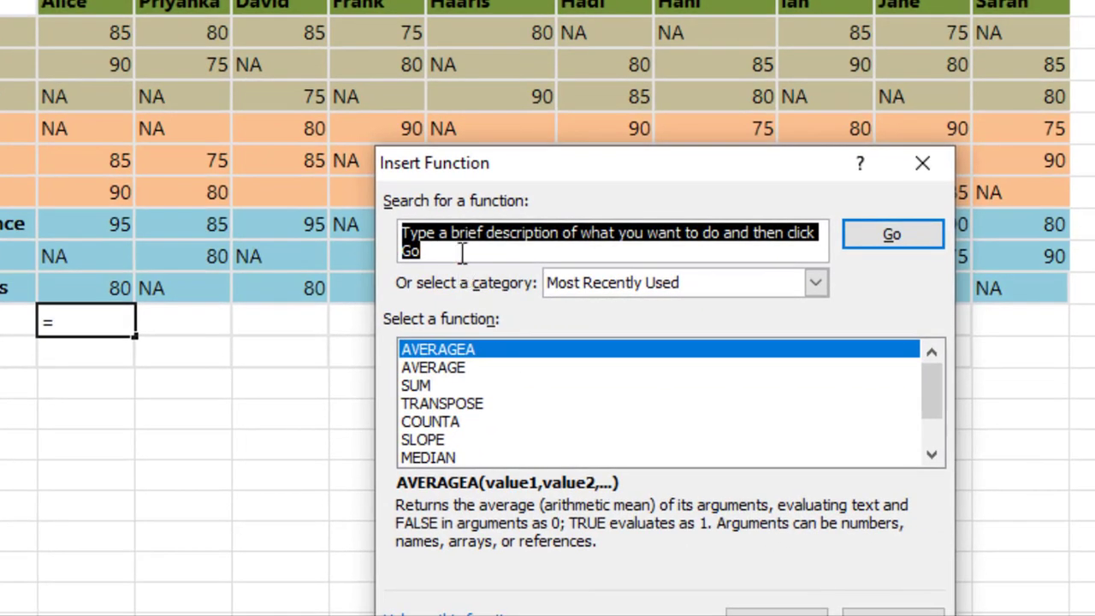
type("Sum")
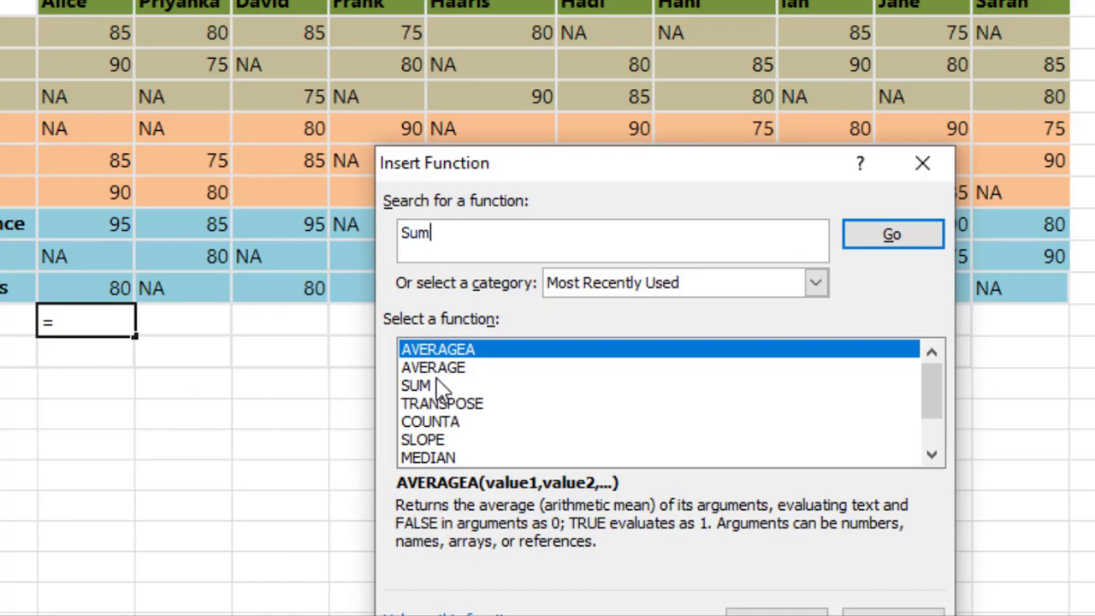
left_click(902, 237)
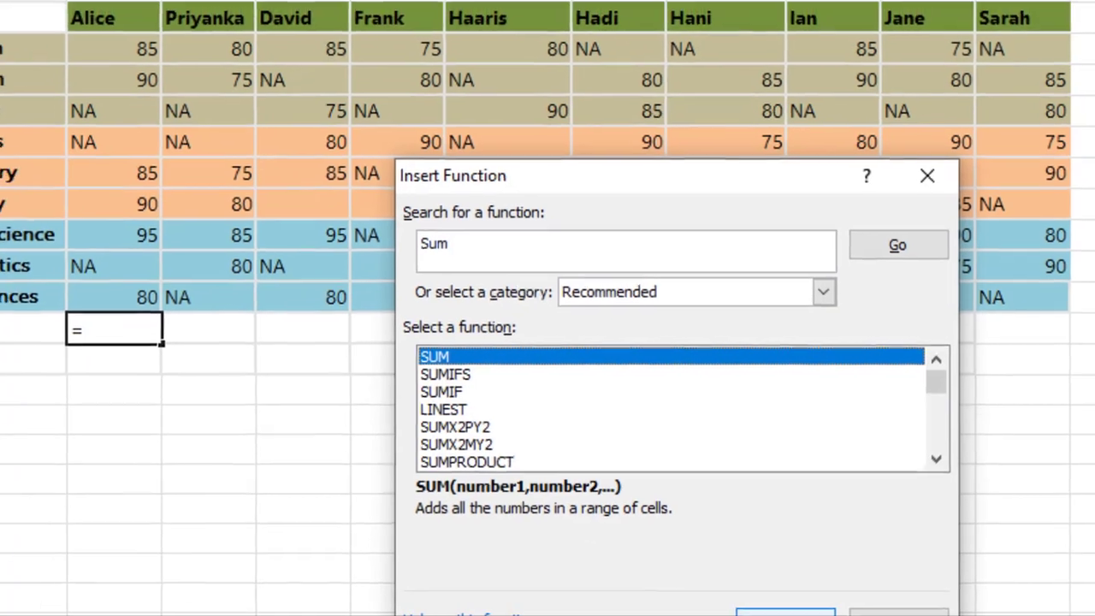
left_click(776, 613)
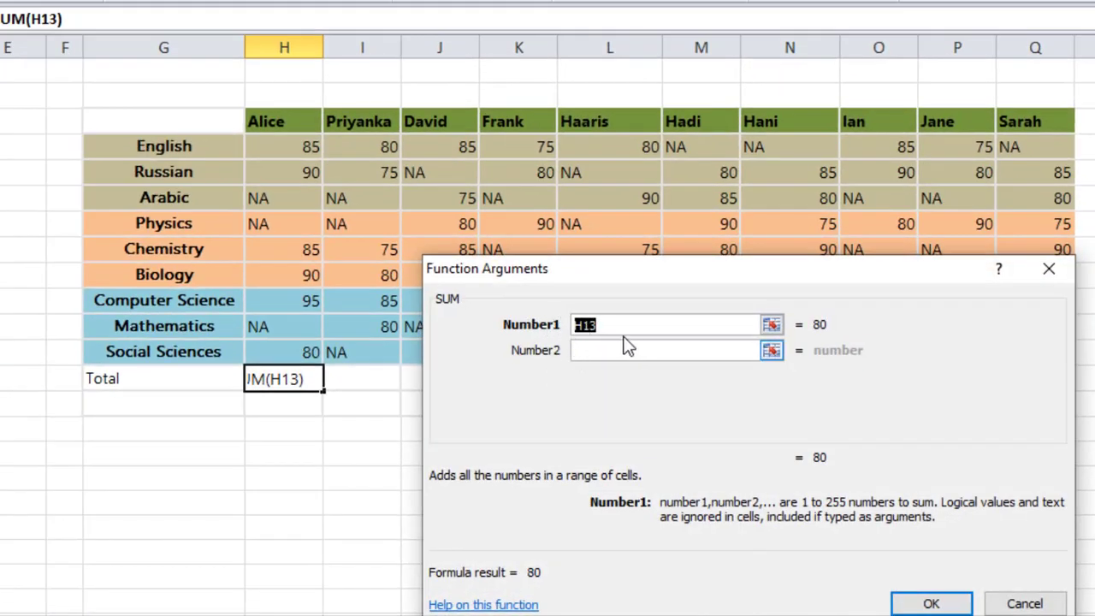
left_click_drag(293, 148, 294, 360)
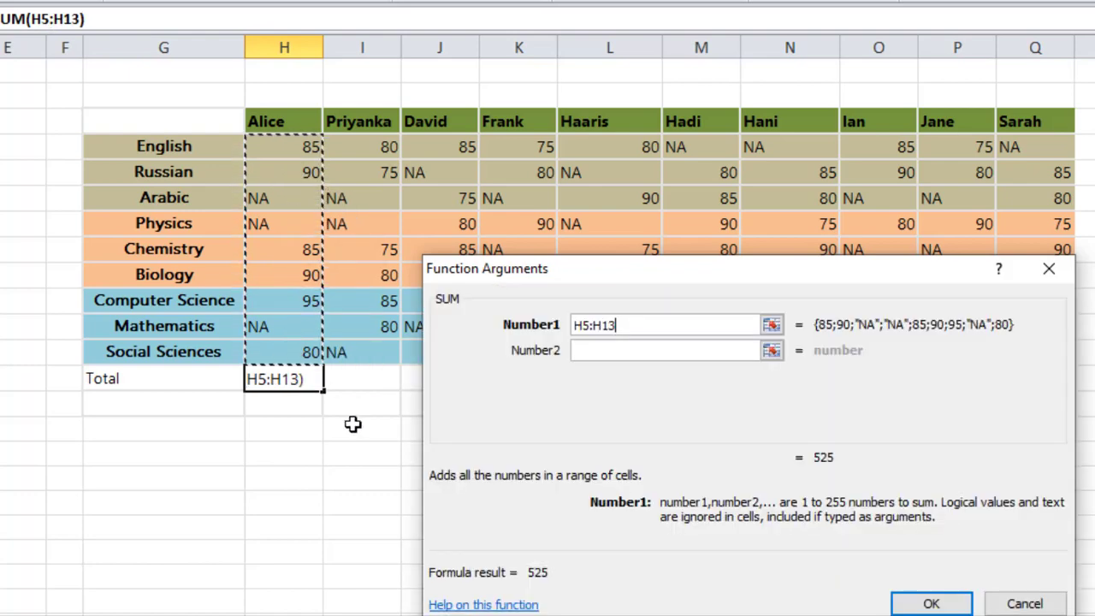
left_click(930, 604)
left_click(321, 414)
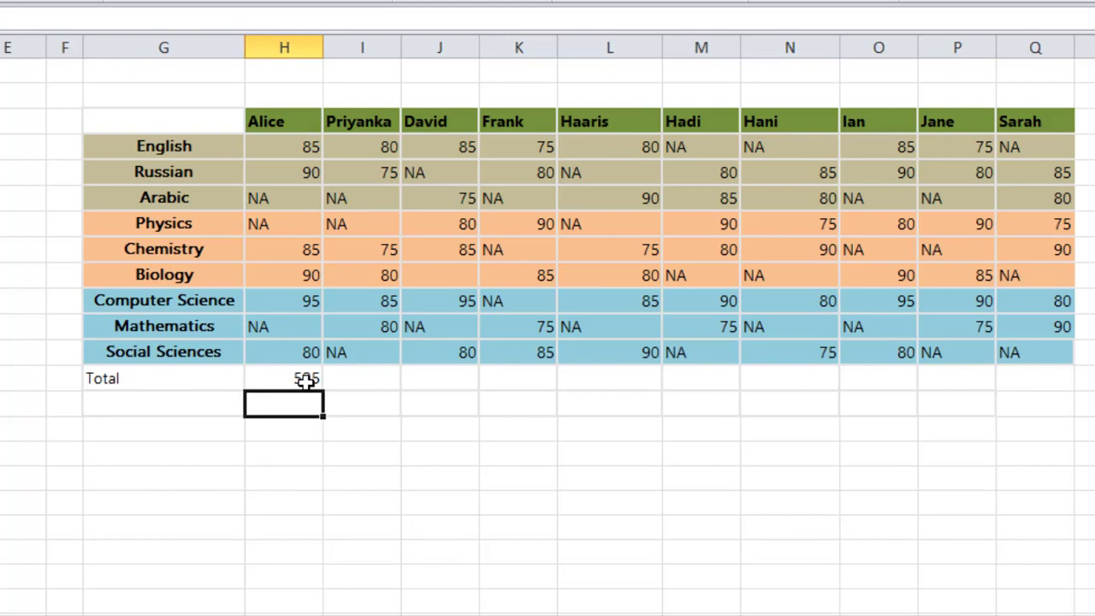
Step: Copy the total formula from H14 across the row to Q14 for all students and review the row
left_click(305, 381)
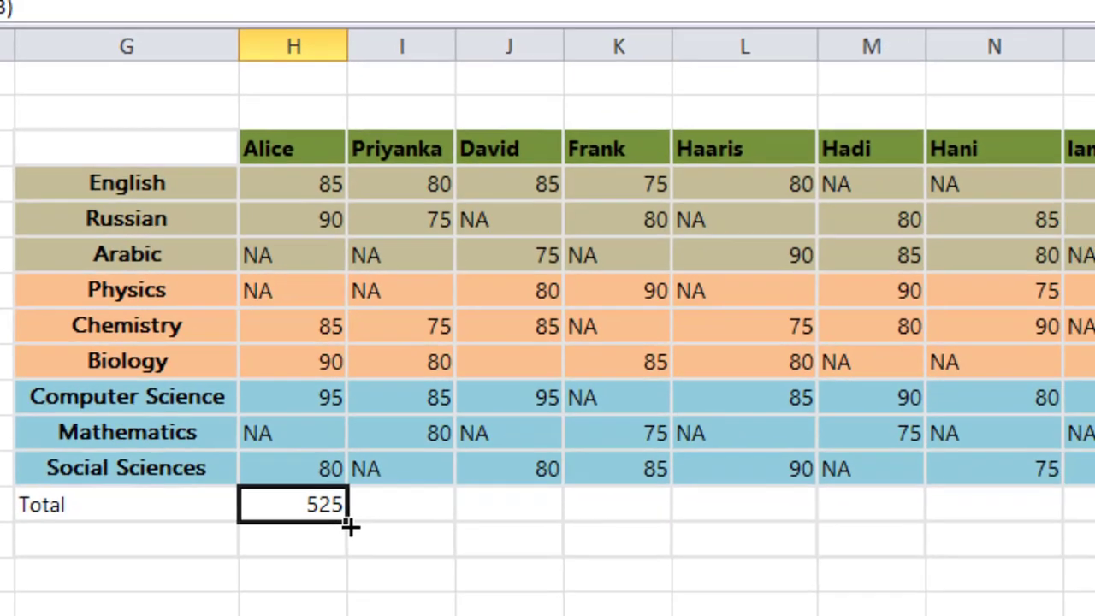
left_click_drag(380, 544, 816, 529)
left_click_drag(575, 462, 1036, 473)
left_click(327, 574)
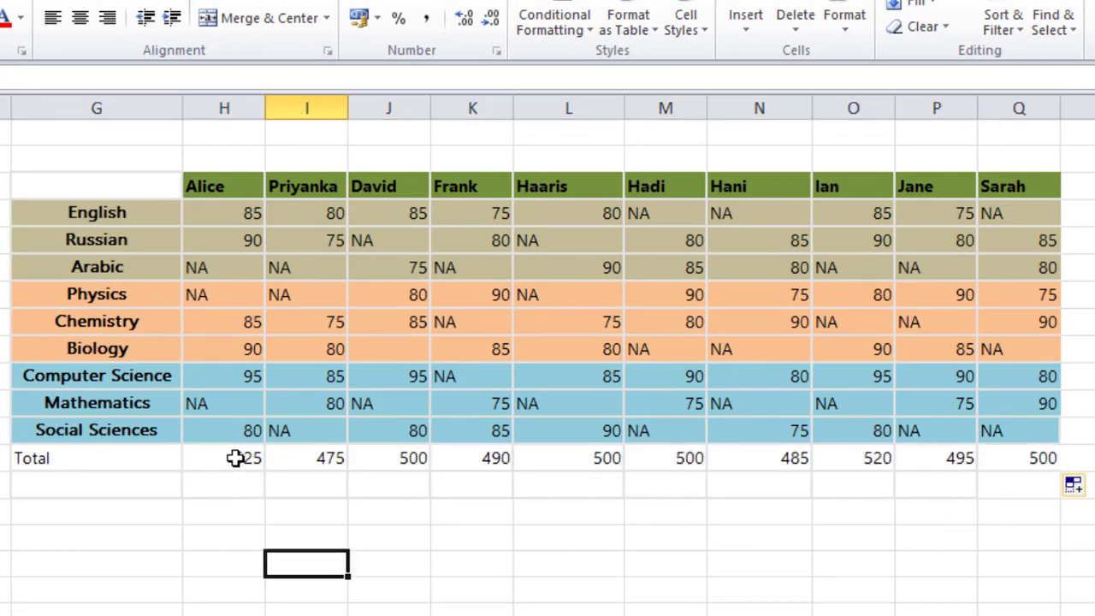
left_click_drag(235, 457, 1031, 456)
left_click(750, 517)
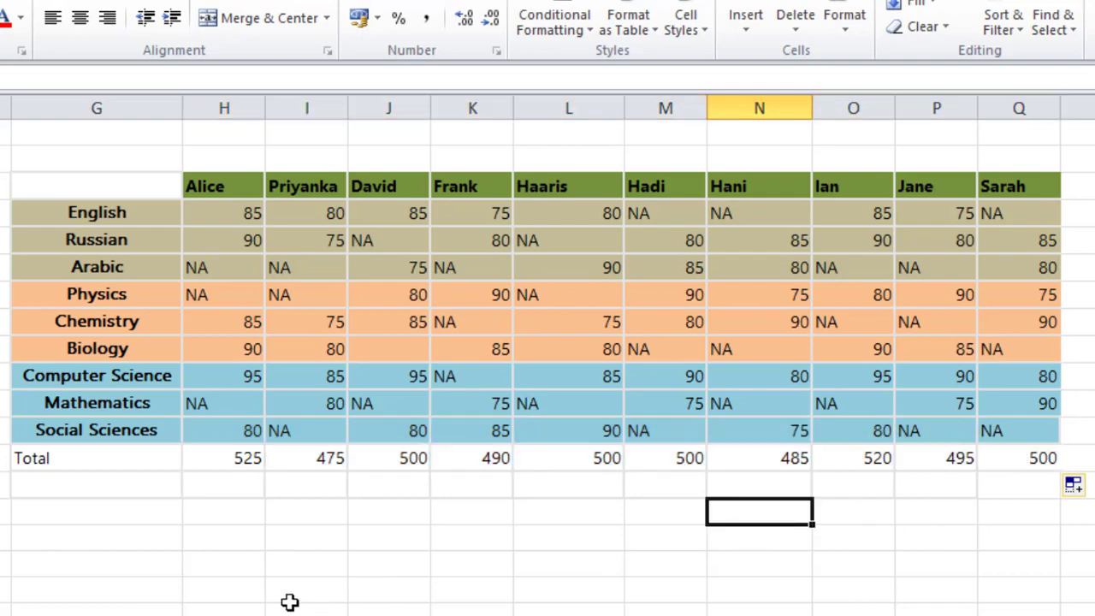
Step: Enter the row label "Average" in G15, below the Total label
double_click(89, 484)
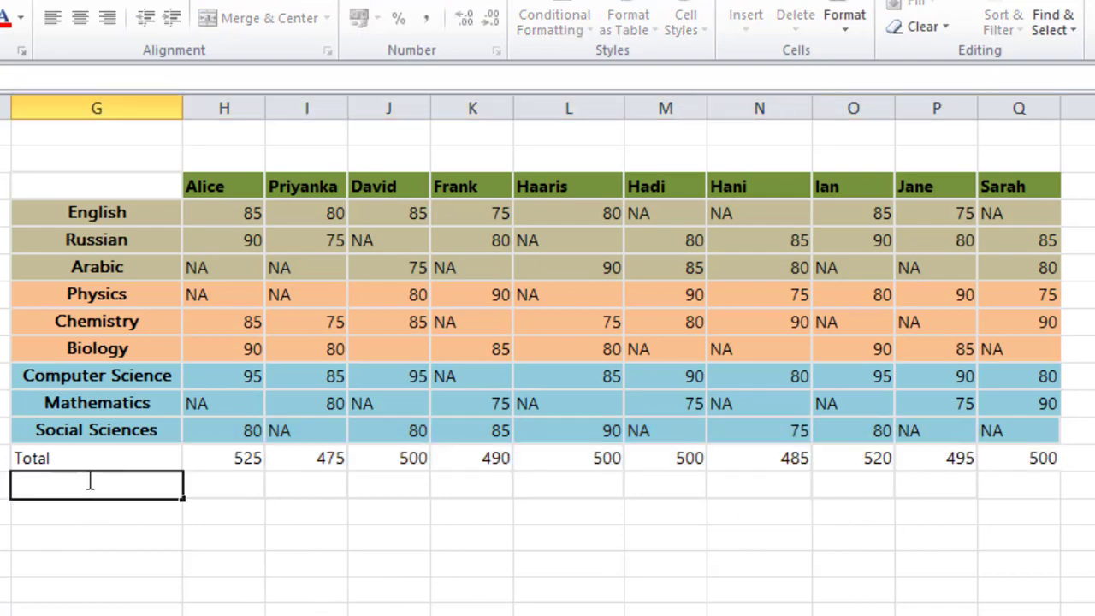
type("A")
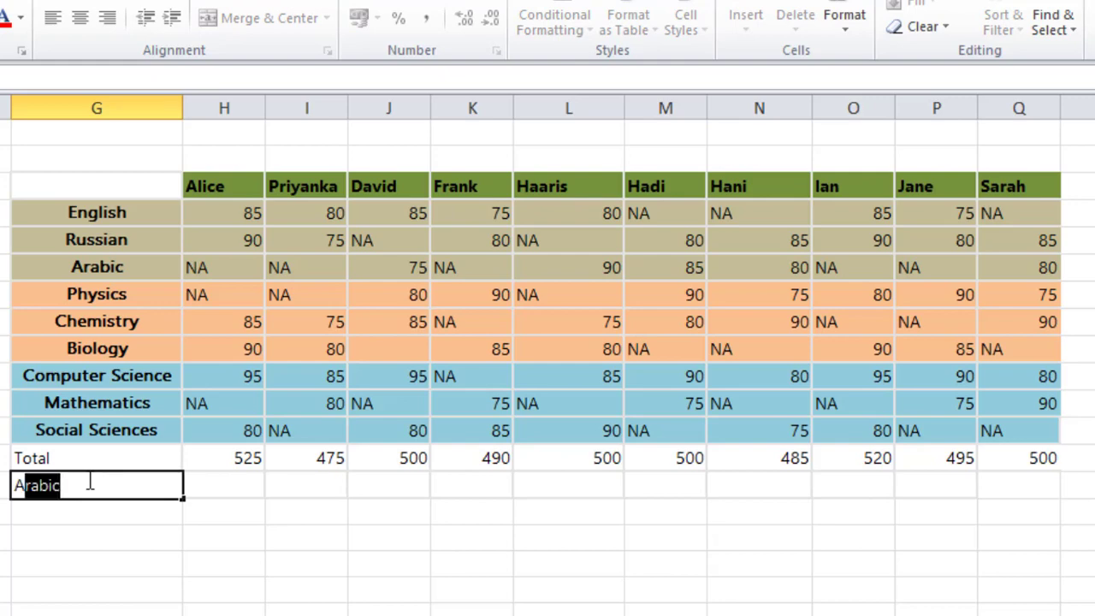
type("verage")
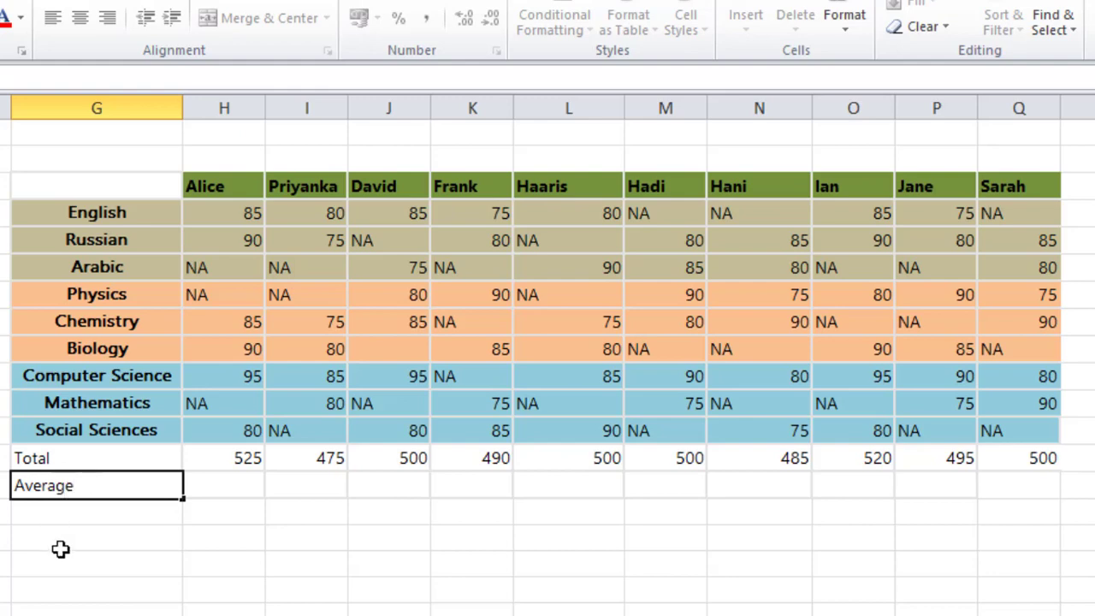
left_click(112, 586)
Step: Insert an AVERAGE function in H15 over the first student's marks in H5:H13, excluding the total
left_click(234, 481)
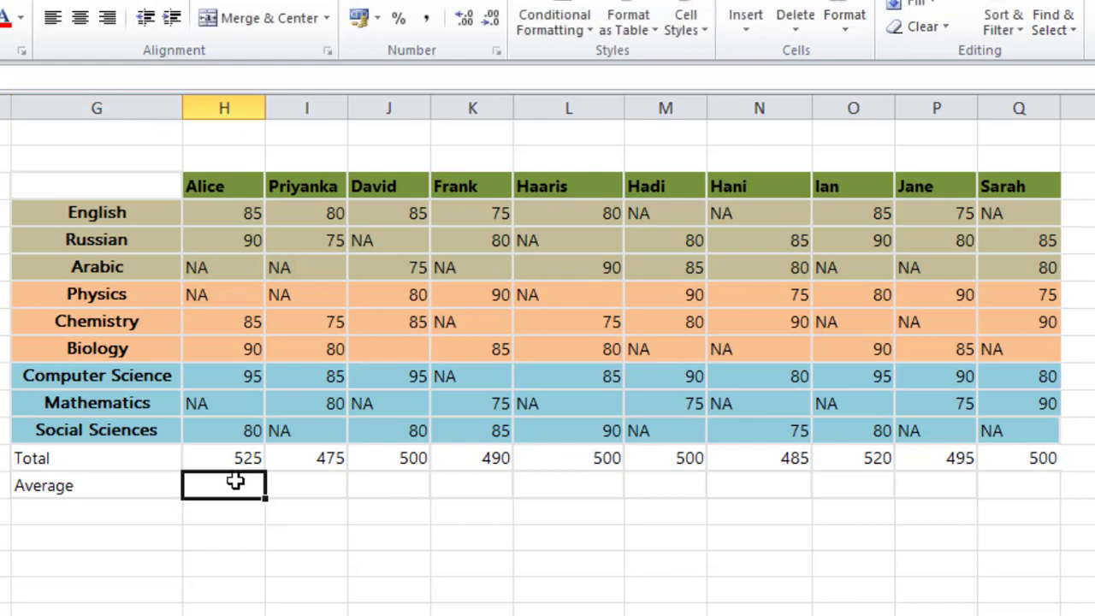
double_click(237, 483)
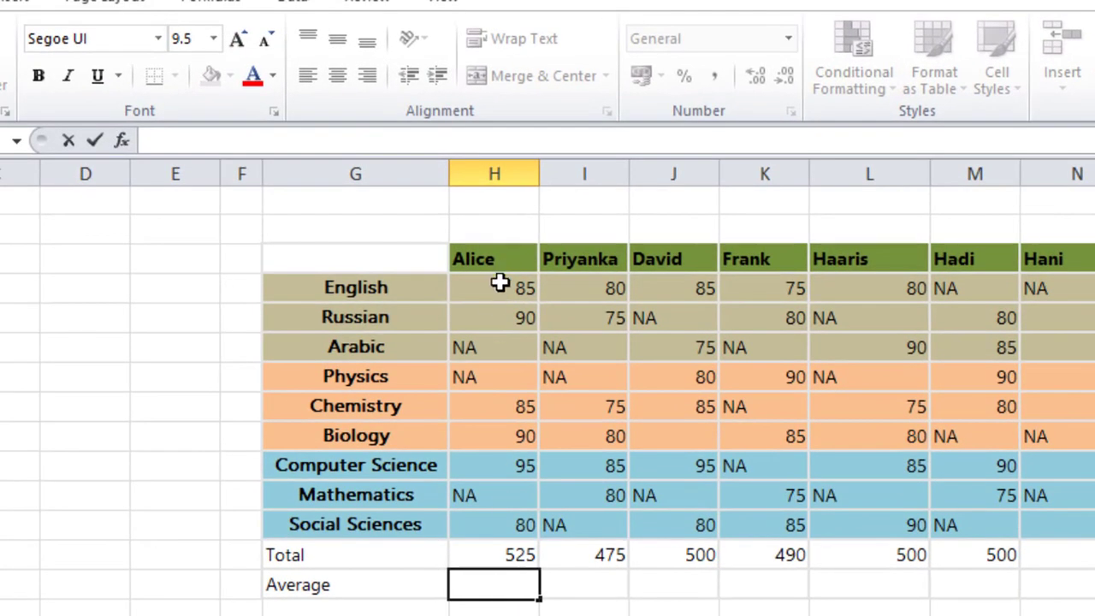
left_click_drag(499, 285, 486, 476)
left_click(492, 585)
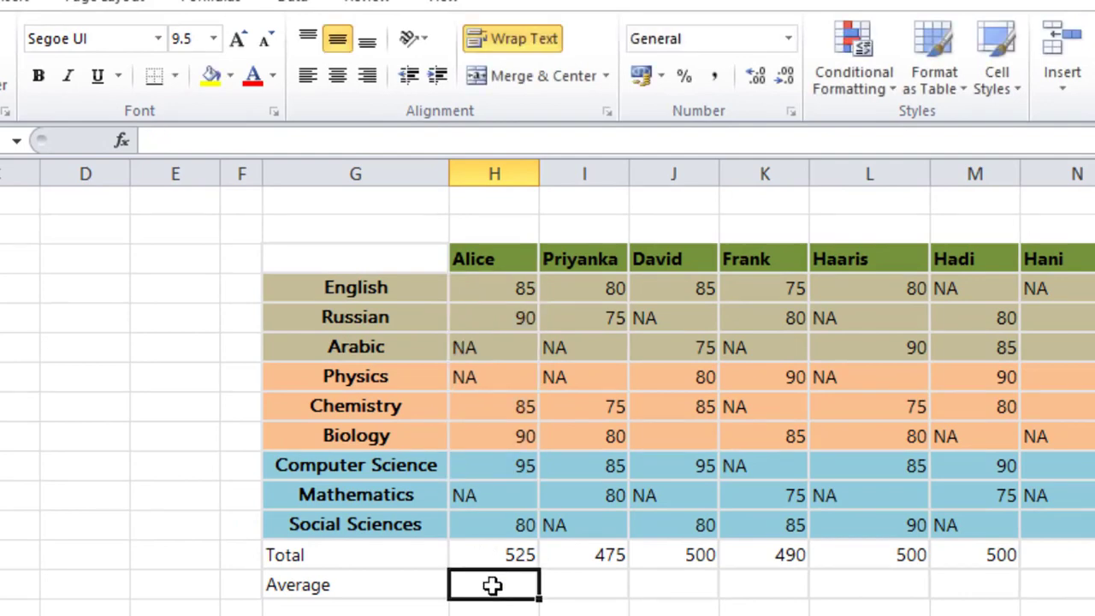
left_click(123, 141)
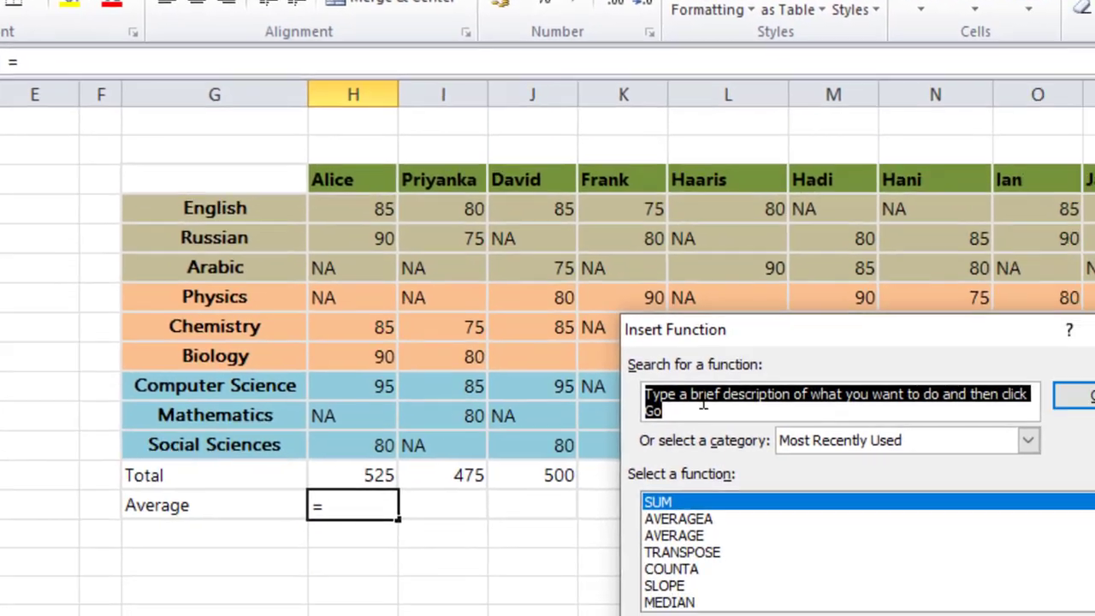
type("Average")
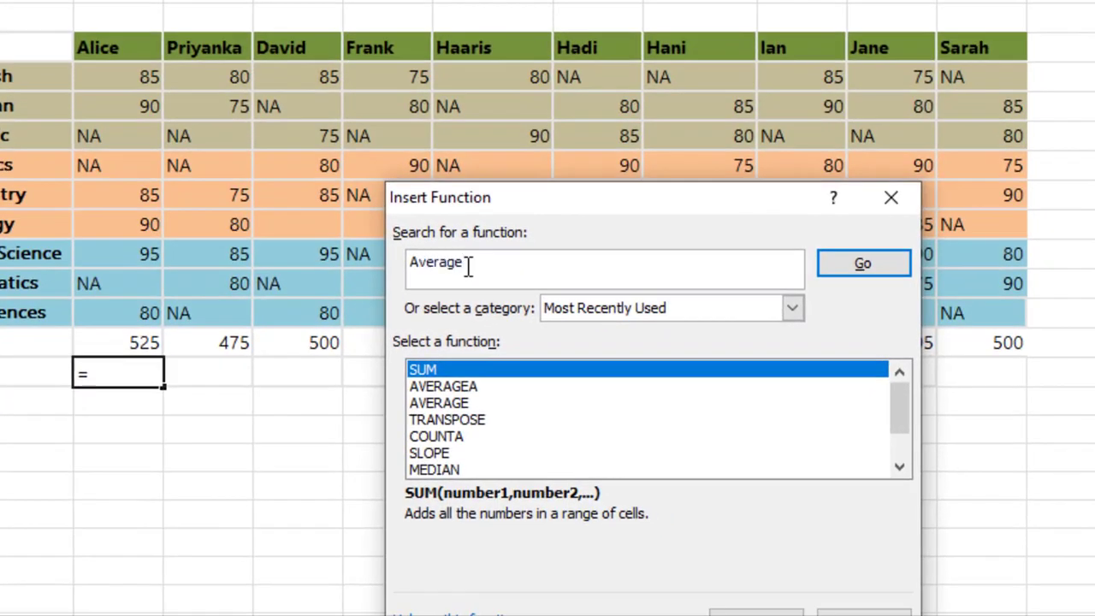
left_click(858, 265)
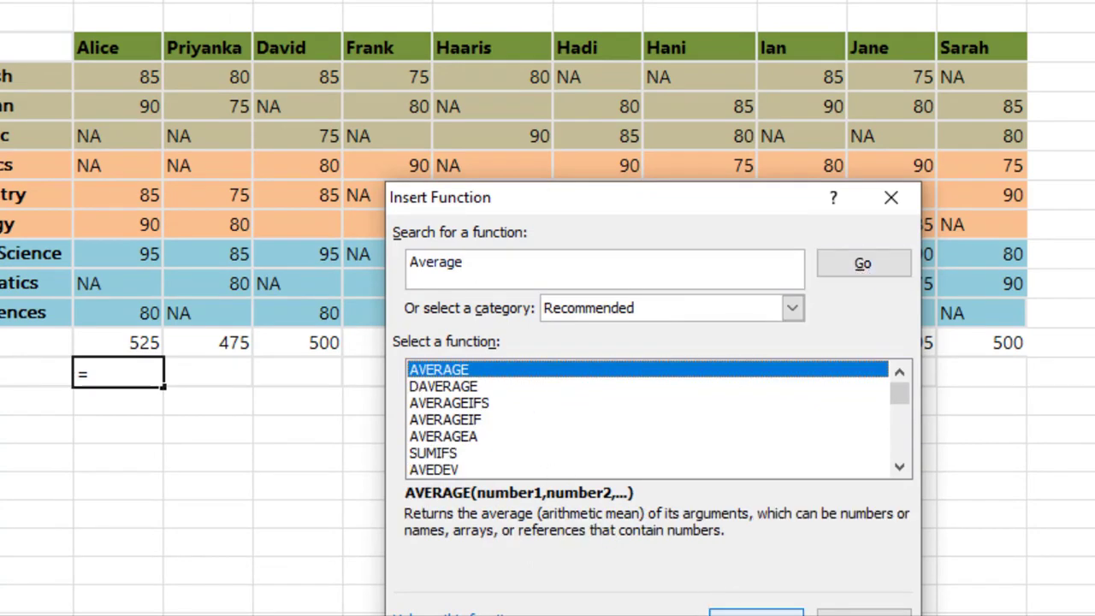
left_click(750, 610)
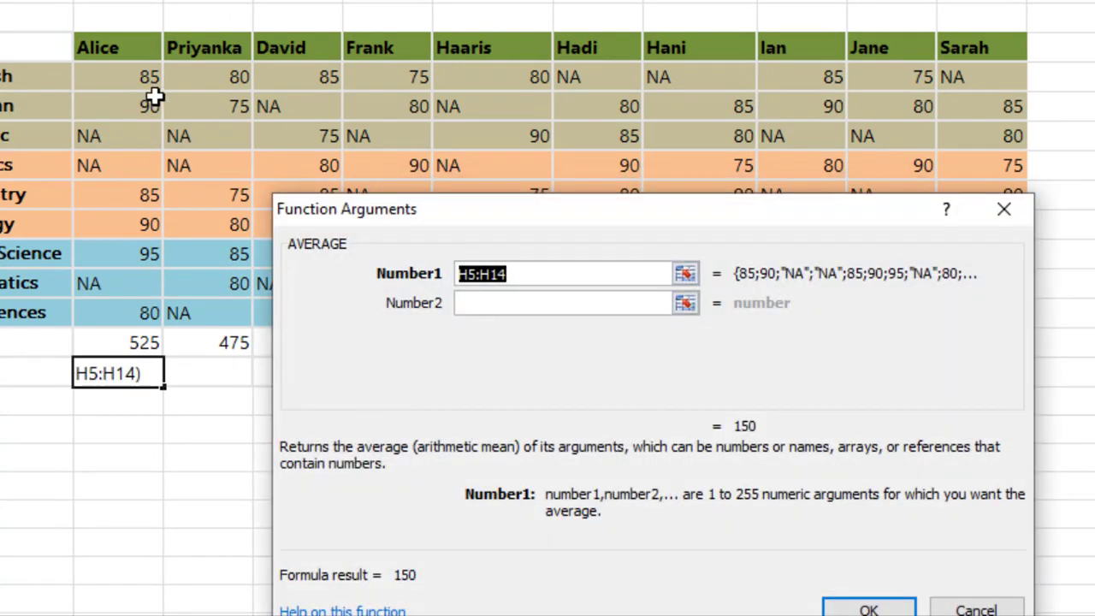
left_click_drag(120, 77, 122, 322)
left_click(862, 601)
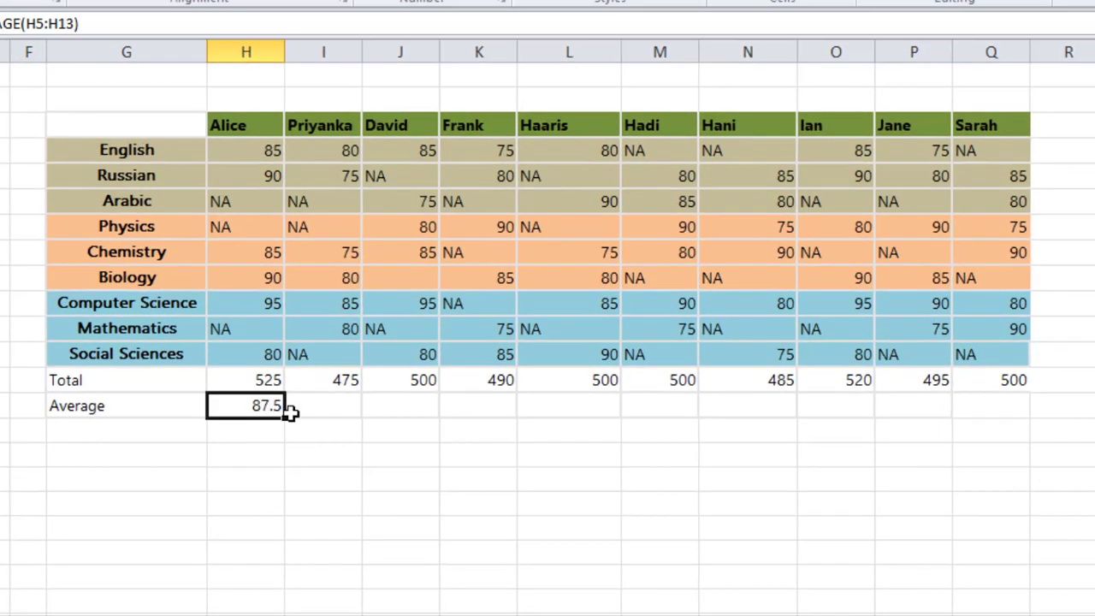
Step: Copy the average formula from H15 across the row to Q15 for all students
left_click_drag(287, 418, 984, 419)
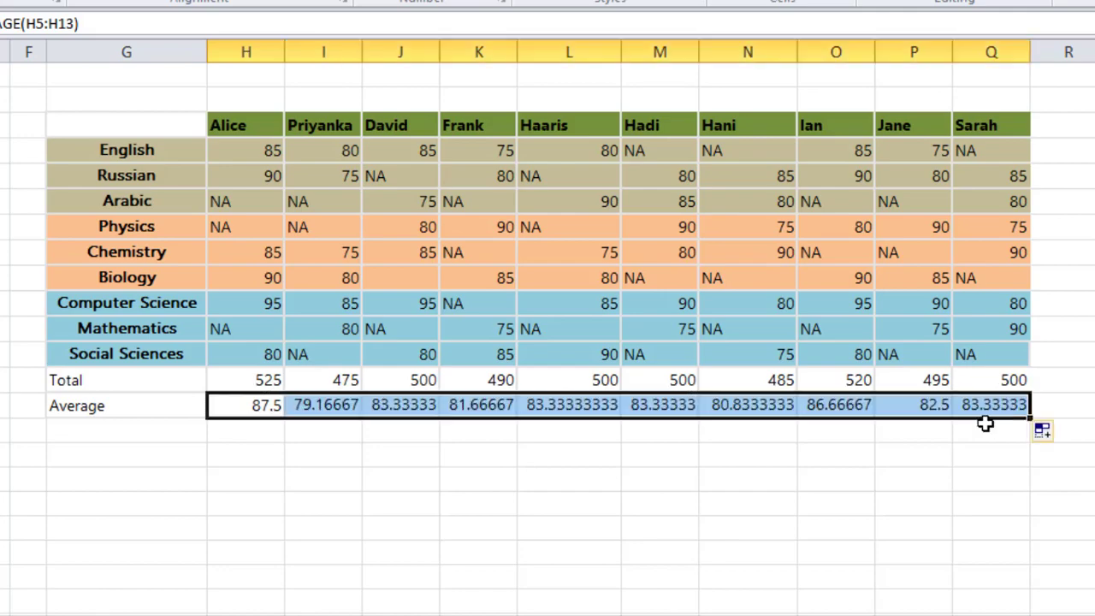
left_click(975, 430)
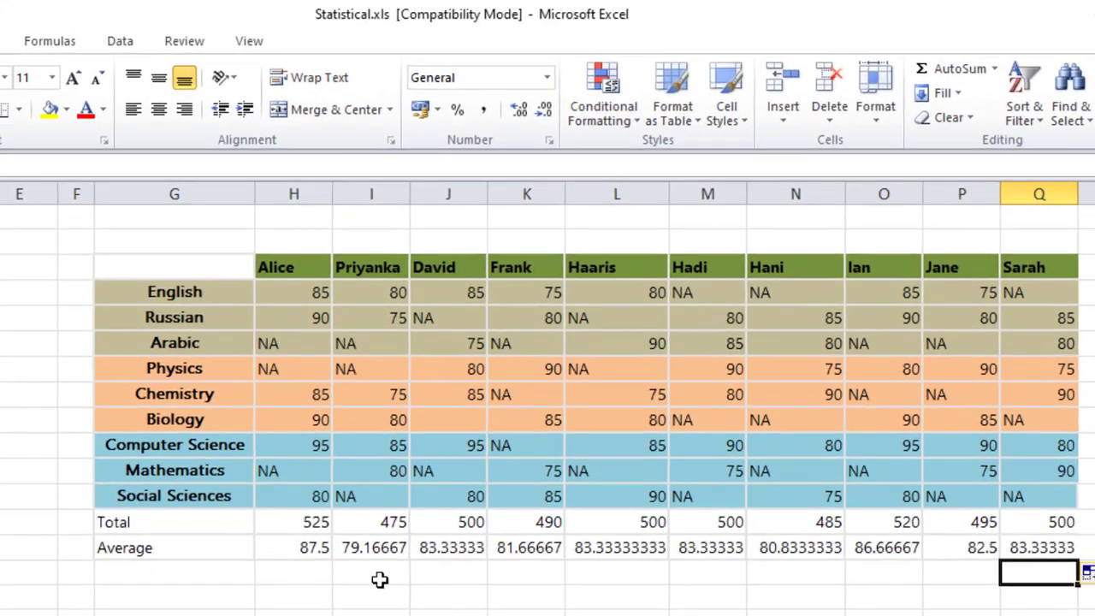
Step: Reduce the average in I15 to one decimal place and fill that cell across the row to Q15
left_click(358, 536)
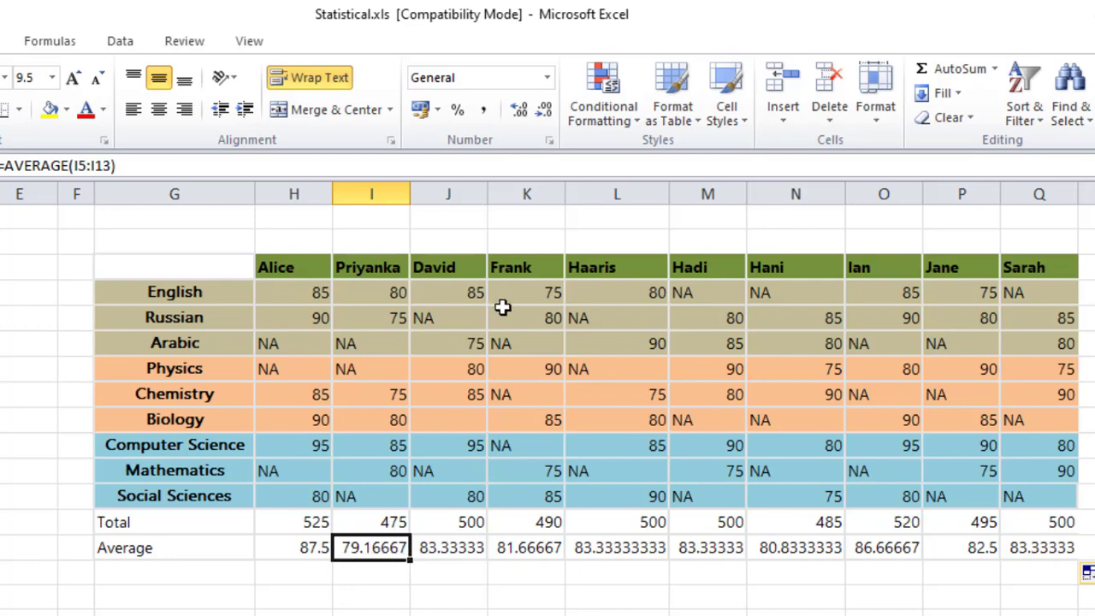
left_click(544, 111)
left_click(544, 112)
left_click(545, 111)
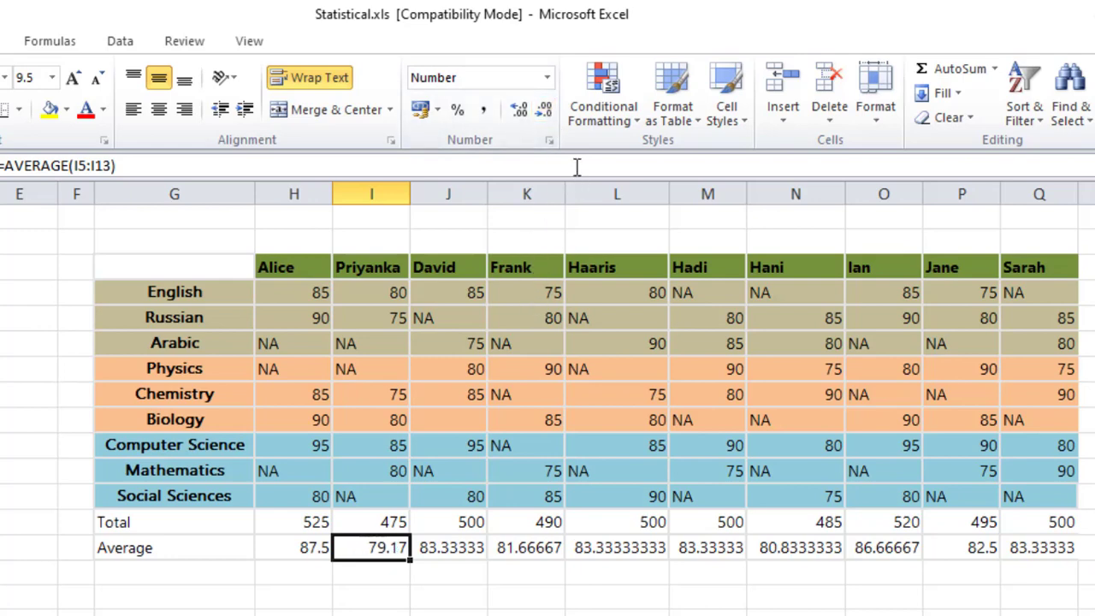
left_click(544, 113)
left_click_drag(411, 561, 1024, 571)
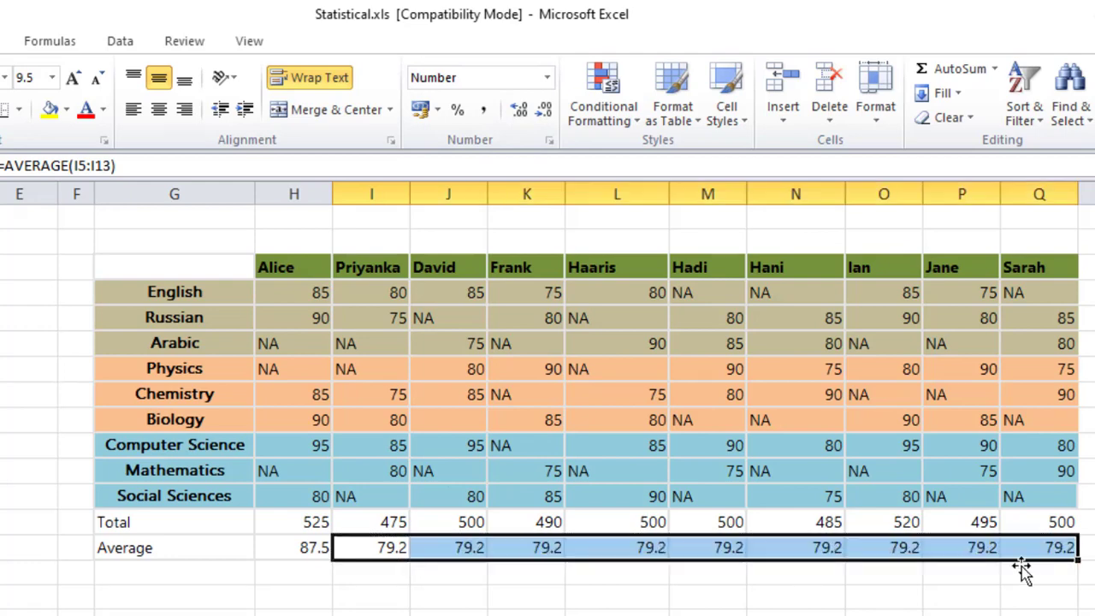
left_click(885, 612)
left_click(454, 607)
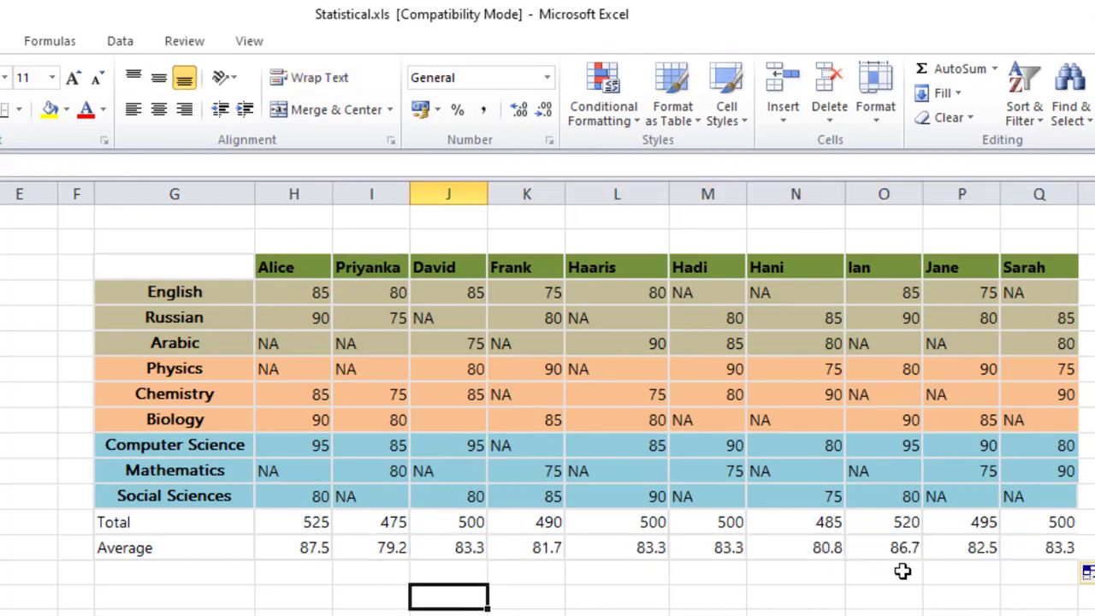
left_click(304, 574)
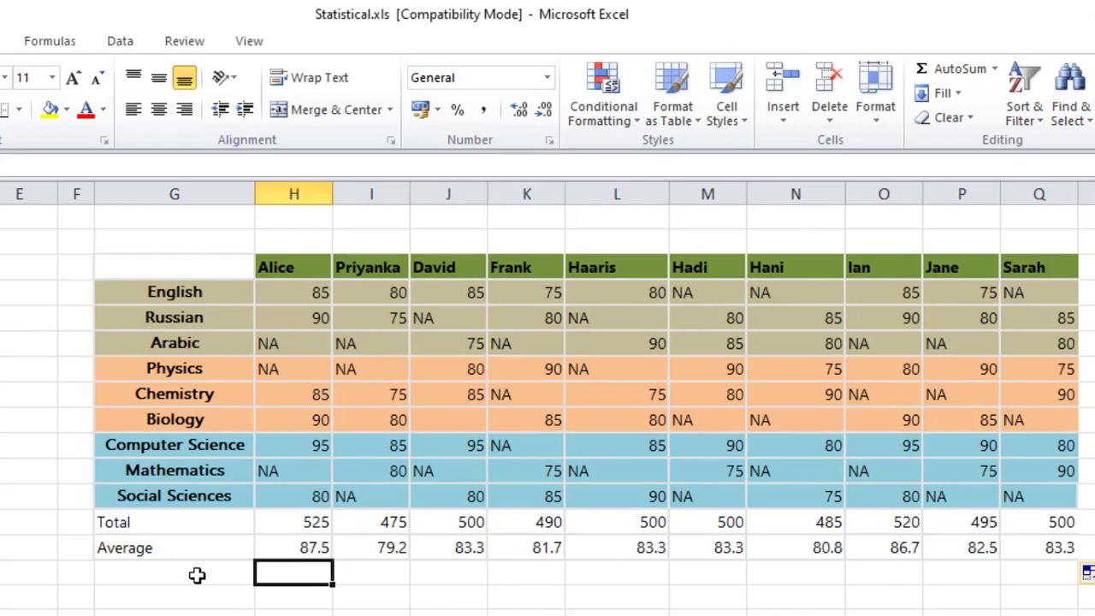
double_click(198, 571)
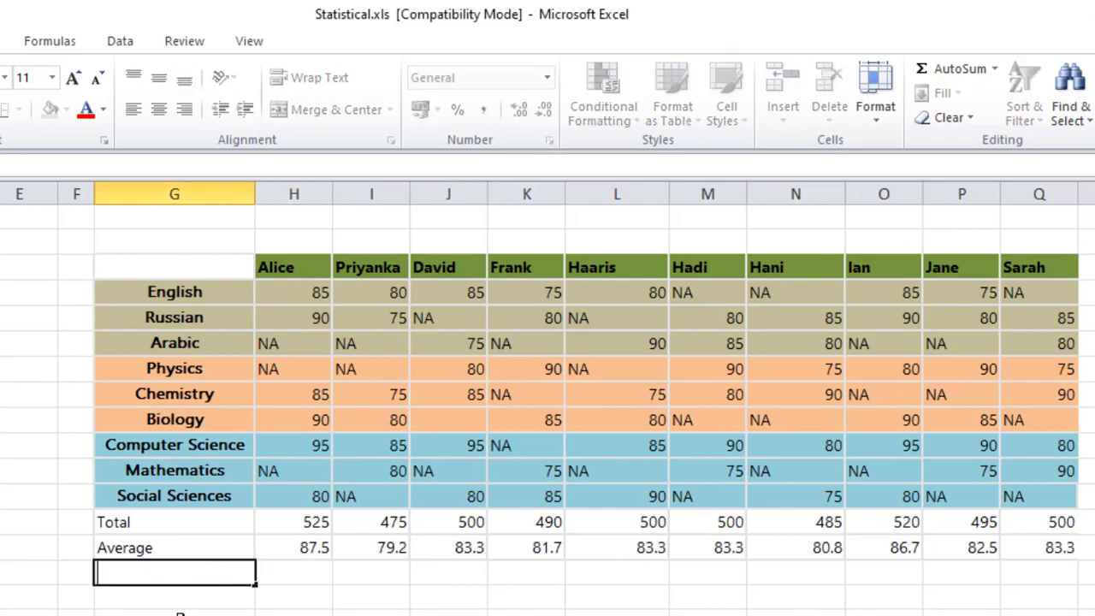
key("shift+F3")
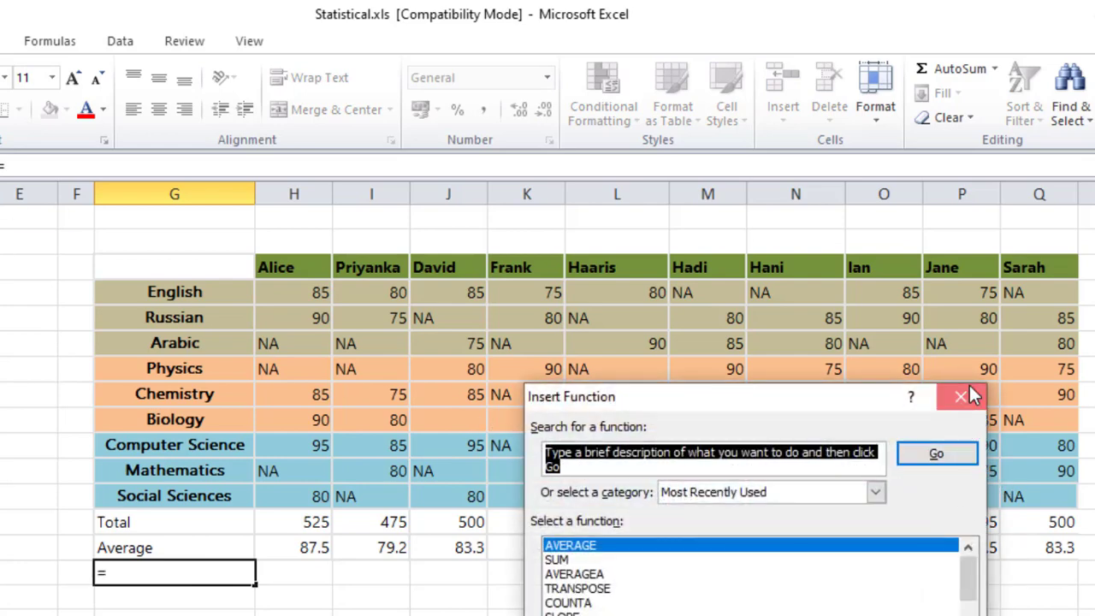
left_click(970, 395)
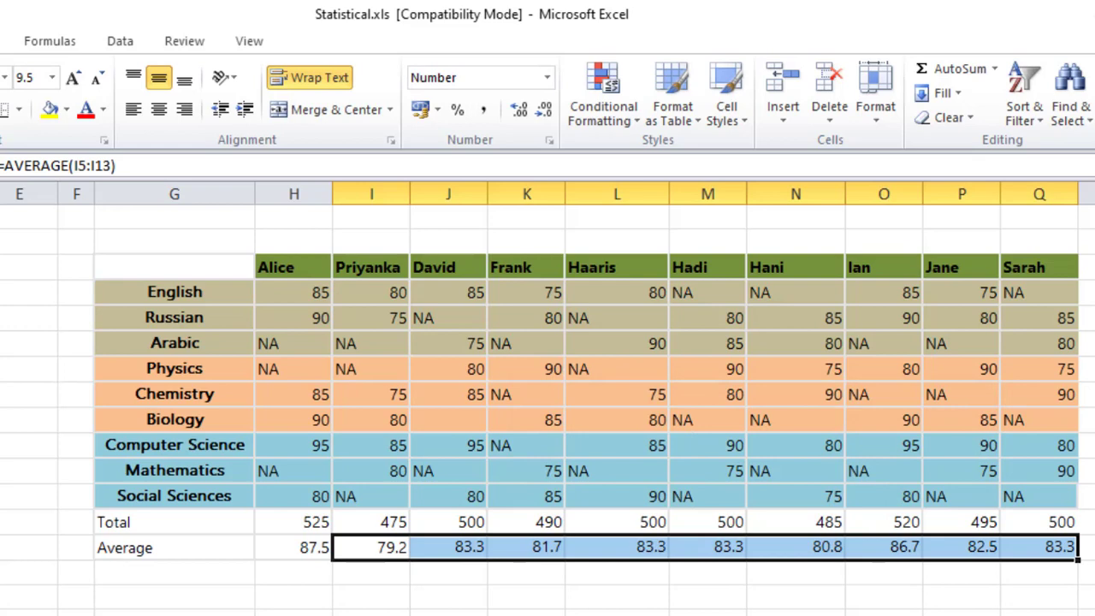
Step: Enter the row label "AverageA" in G16, below the Average label
left_click(215, 575)
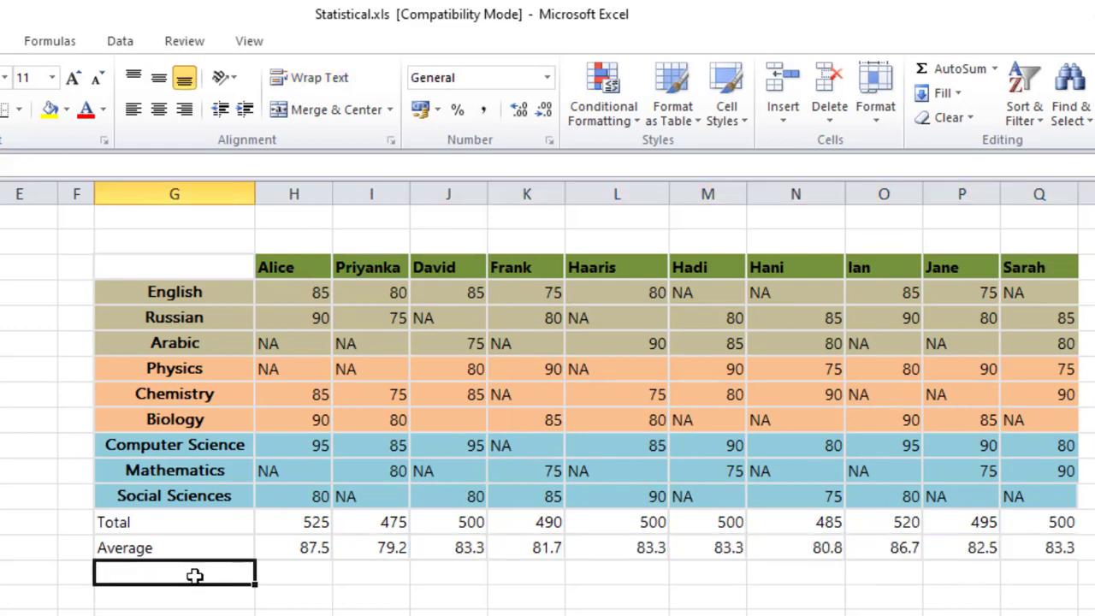
double_click(198, 580)
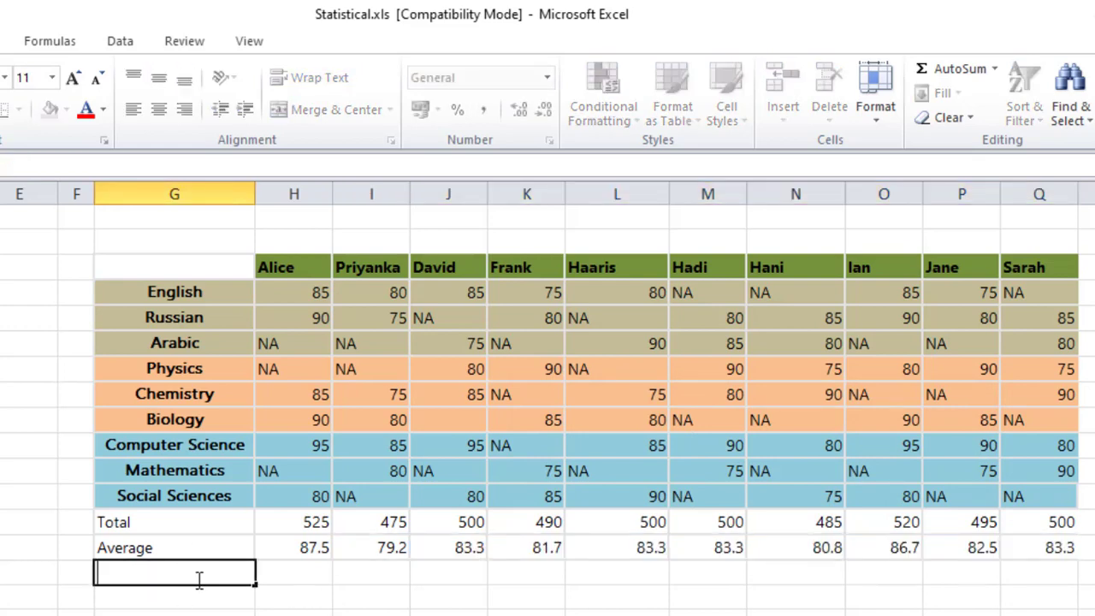
type("Averagea")
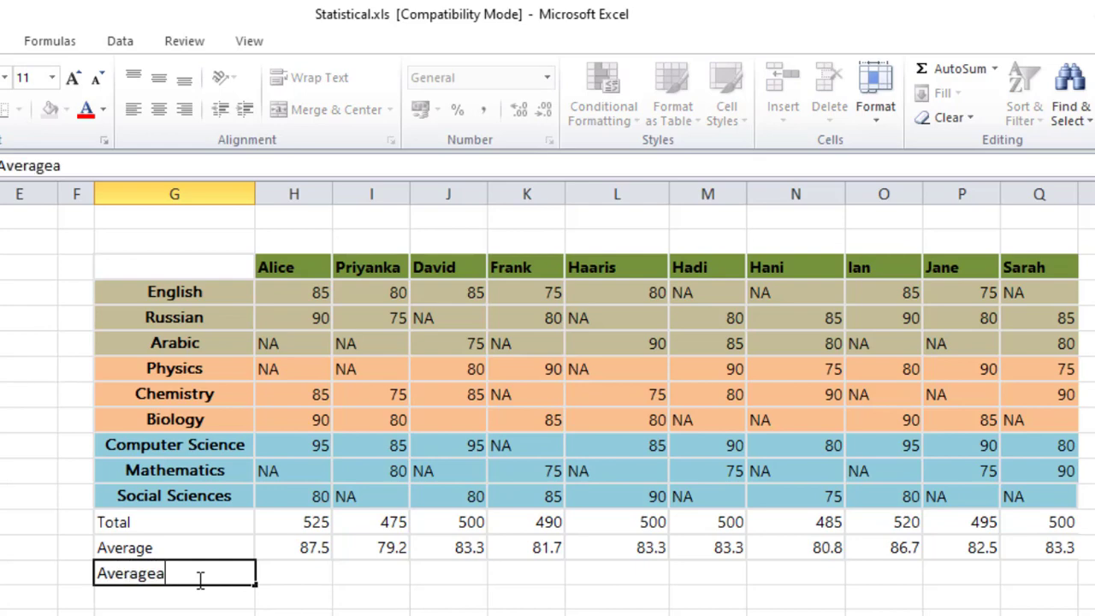
type("A")
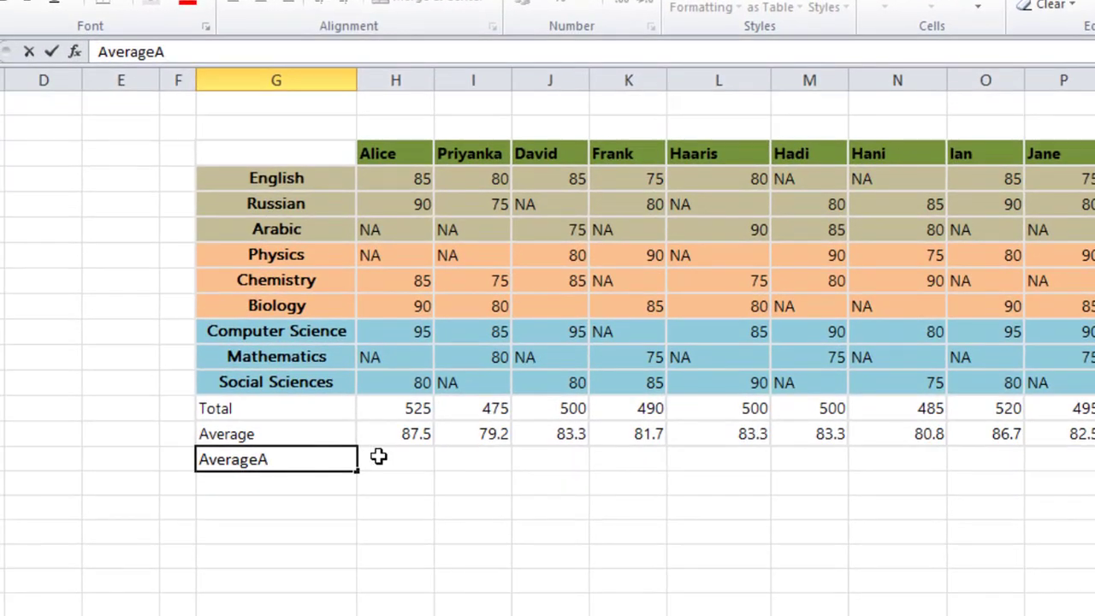
Step: Search for the AVERAGEA function and insert it in H16 over the first student's marks in H5:H13
left_click(395, 463)
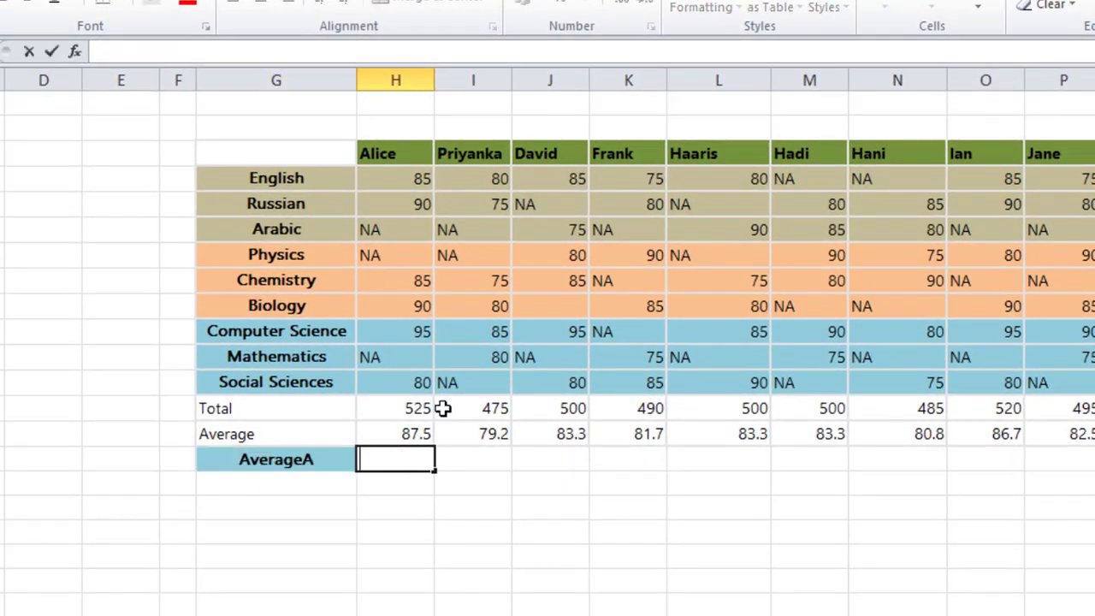
type("=")
left_click(76, 51)
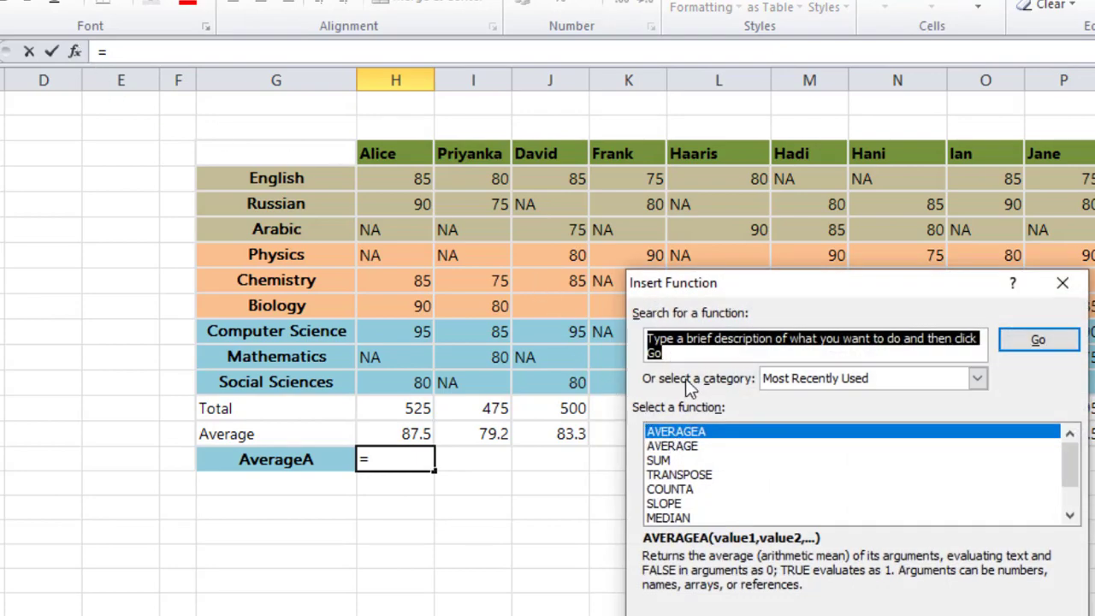
type("avera")
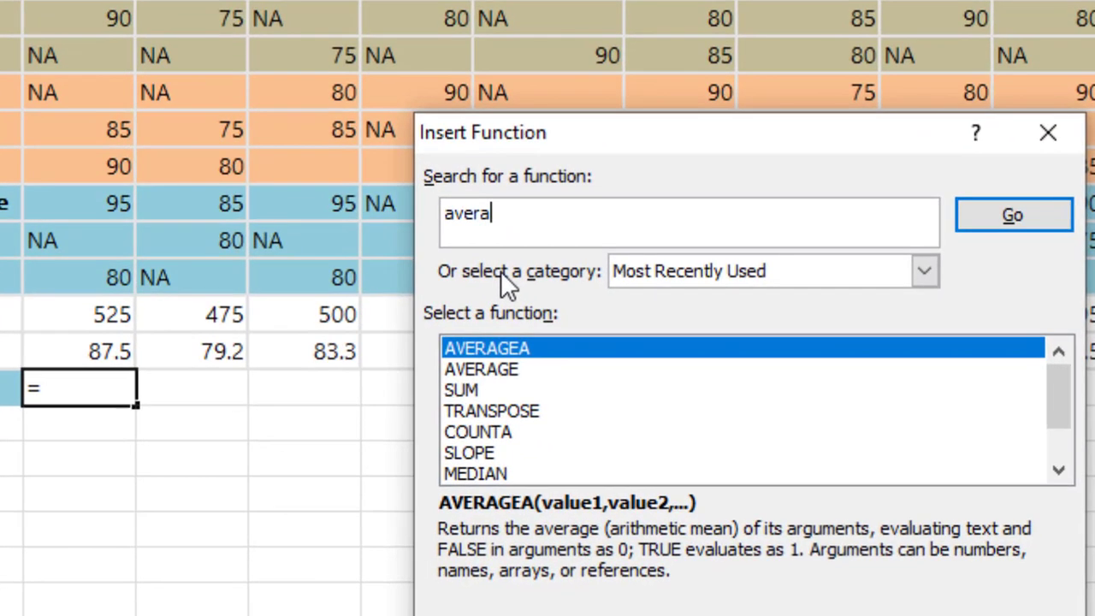
type("gea")
left_click(1001, 213)
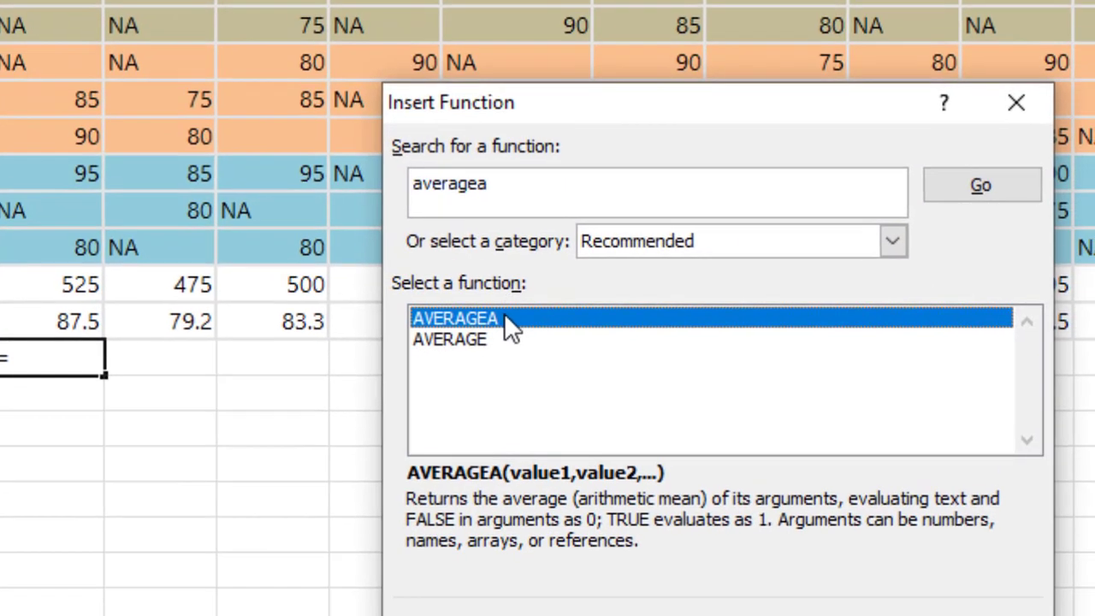
key("Return")
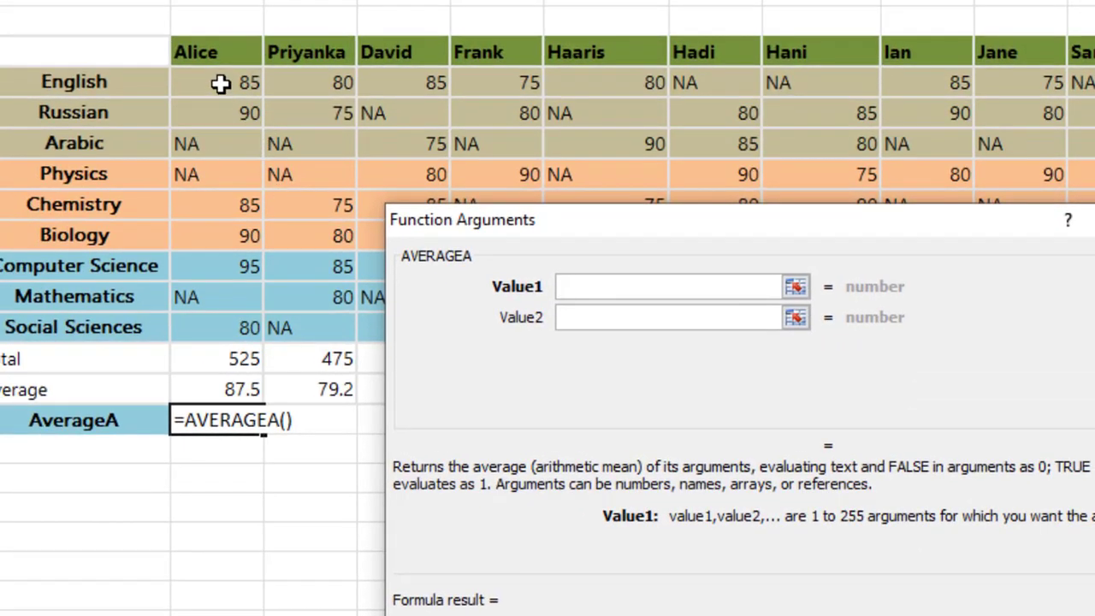
left_click_drag(200, 67, 214, 323)
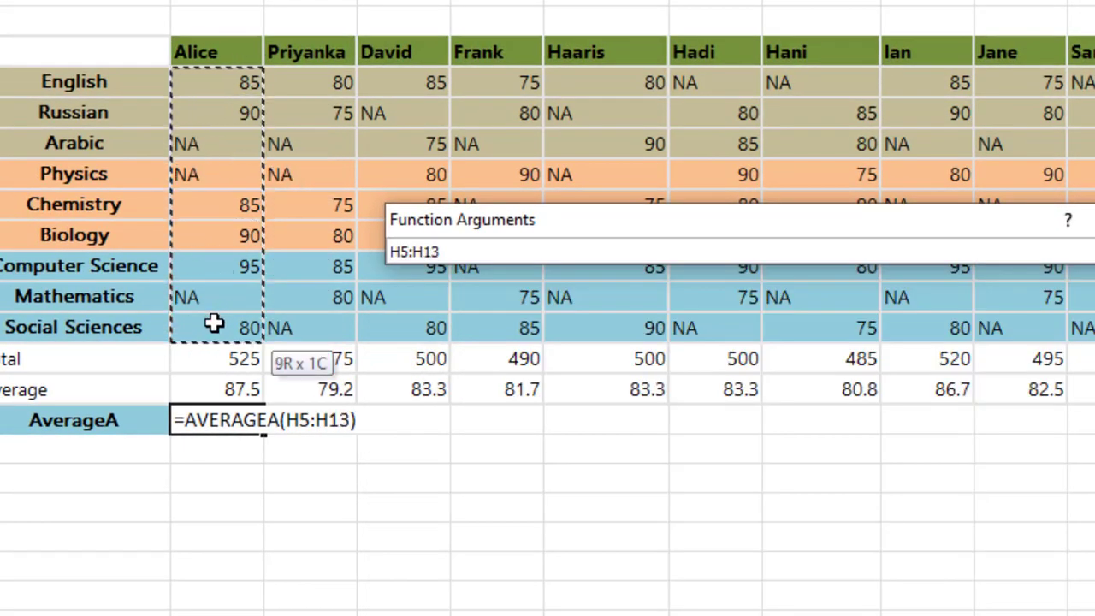
key("Return")
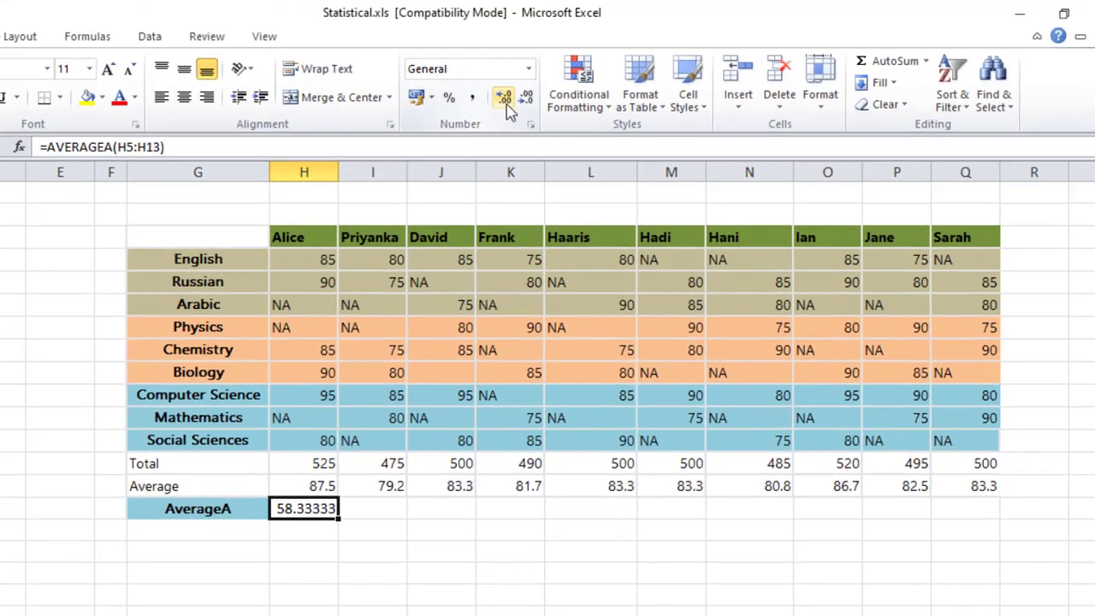
Step: Reduce the AVERAGEA result in H16 to one decimal place
left_click(526, 98)
left_click(526, 98)
left_click(526, 98)
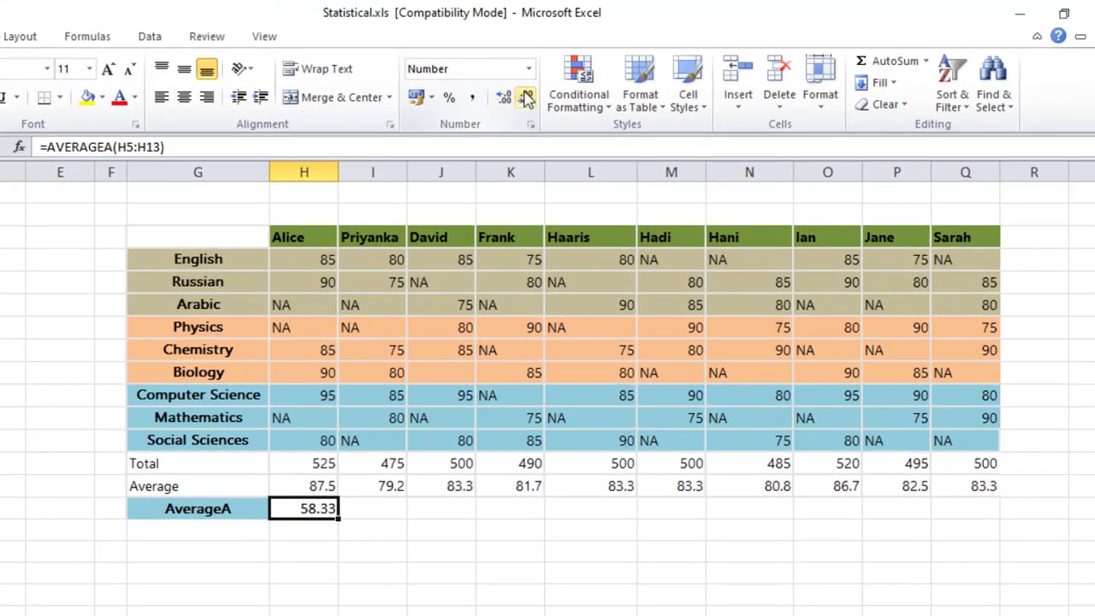
left_click(526, 98)
left_click_drag(363, 572, 432, 572)
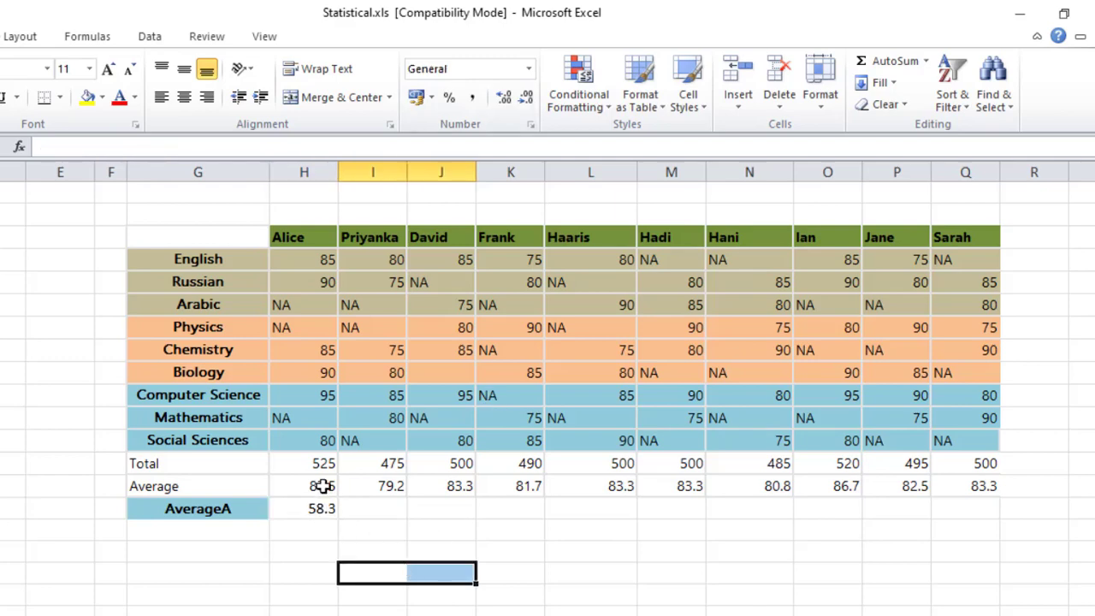
Step: Make the Total, Average and AverageA labels in G14:G16 bold and centred
left_click(173, 464)
key("shift+Down")
key("shift+Down")
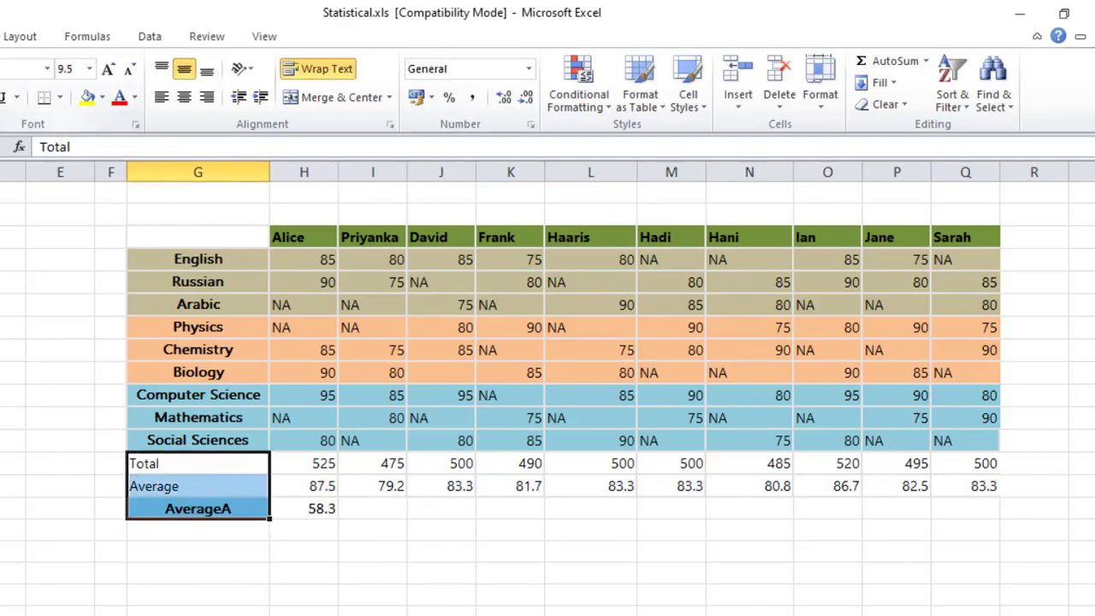
key("ctrl+b")
left_click(183, 98)
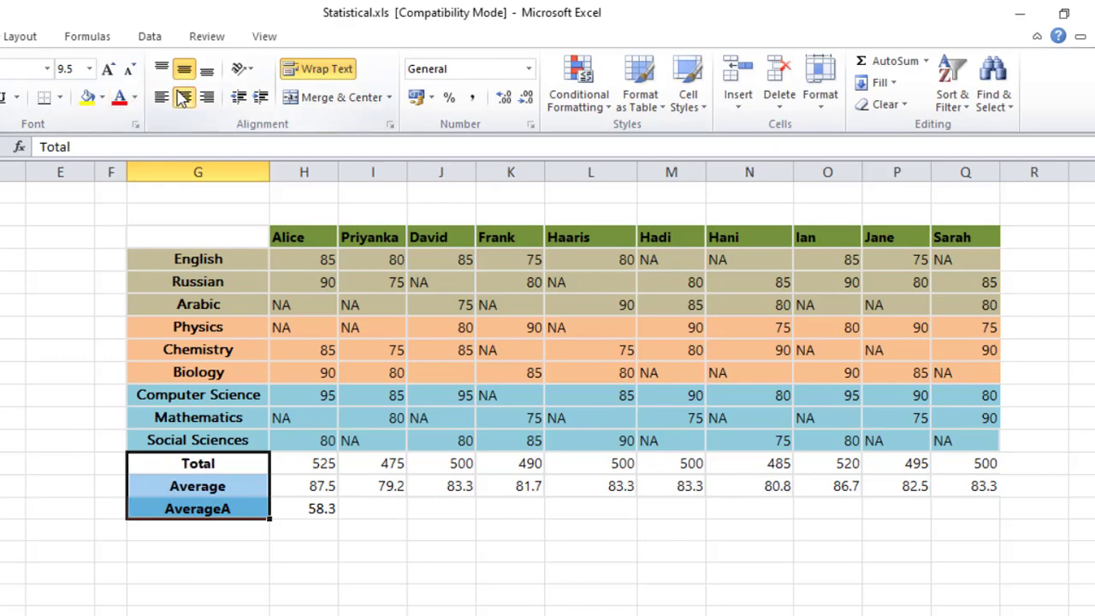
left_click(403, 583)
Step: Compare the first student's AVERAGE and AVERAGEA cells with the marks in H5:H13, examining the NA entries for Arabic, Physics and Mathematics
left_click(325, 510)
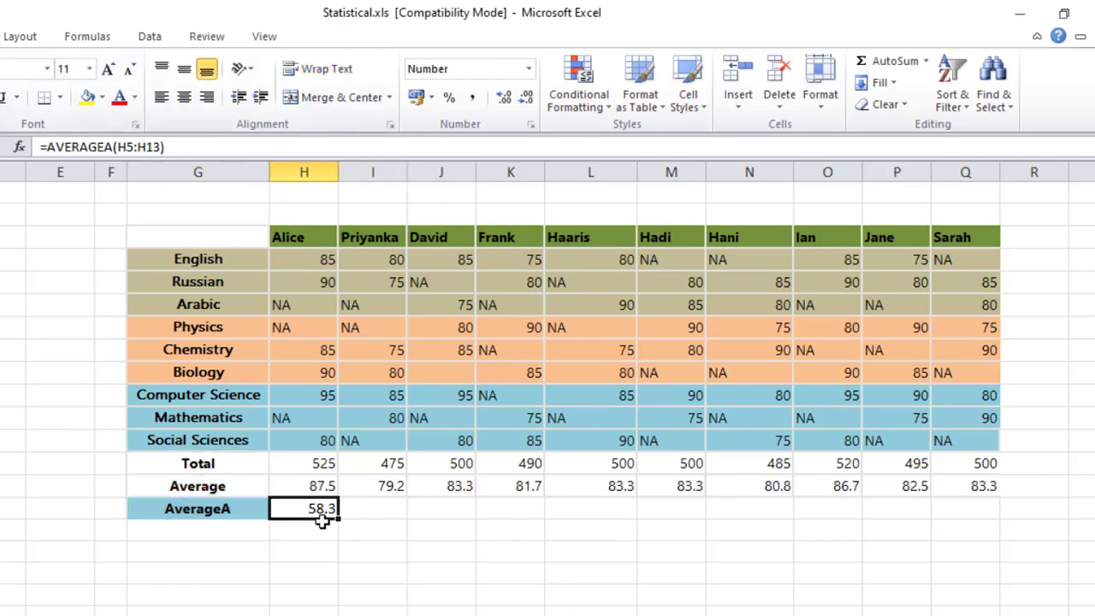
left_click(329, 486)
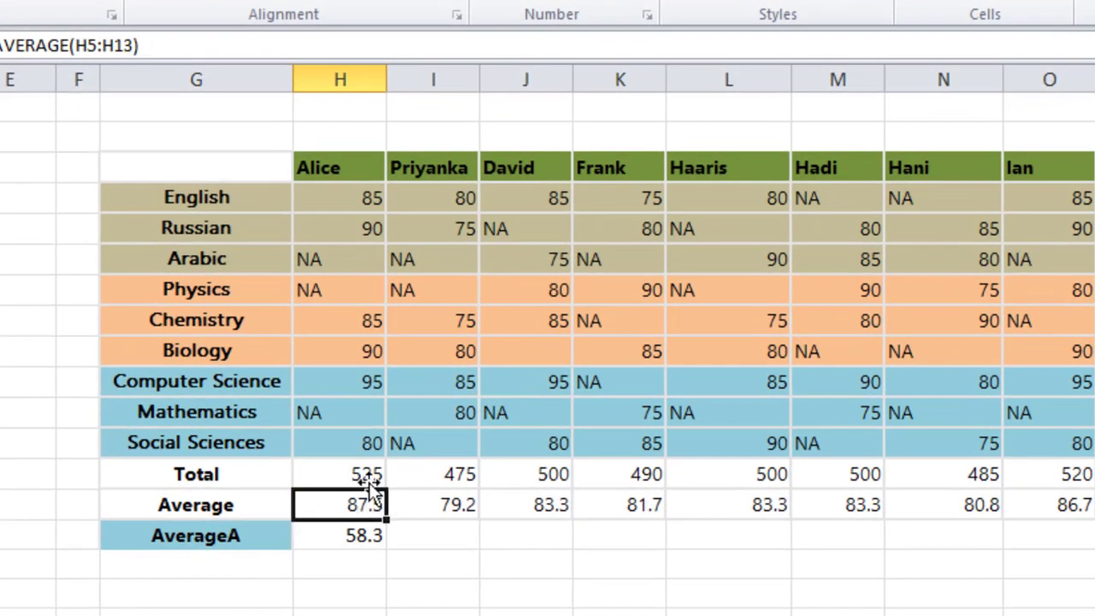
left_click_drag(333, 200, 349, 445)
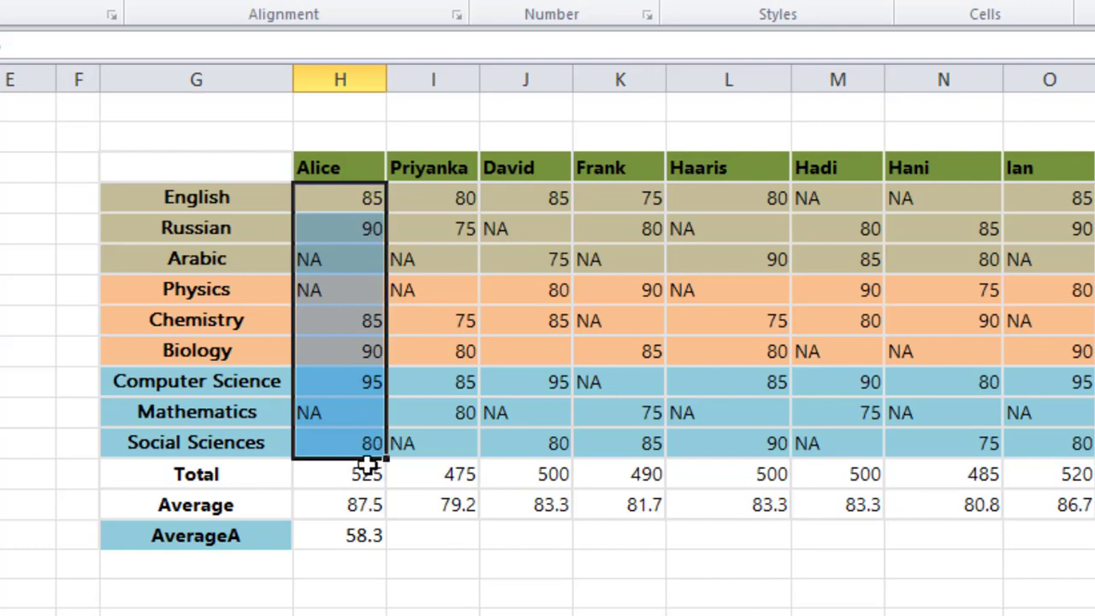
left_click(348, 536)
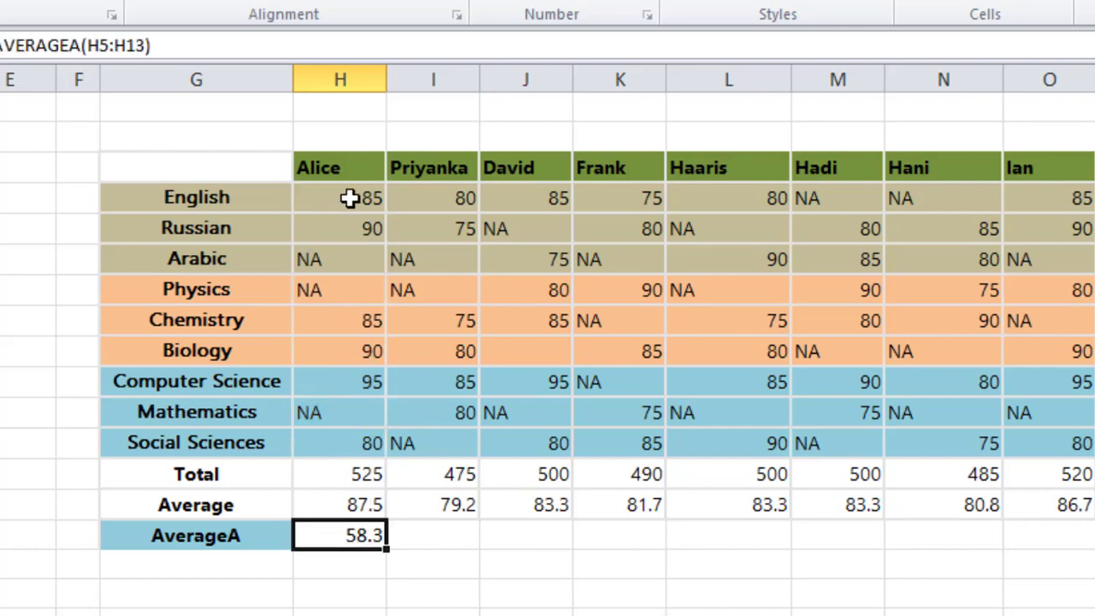
left_click_drag(350, 197, 330, 435)
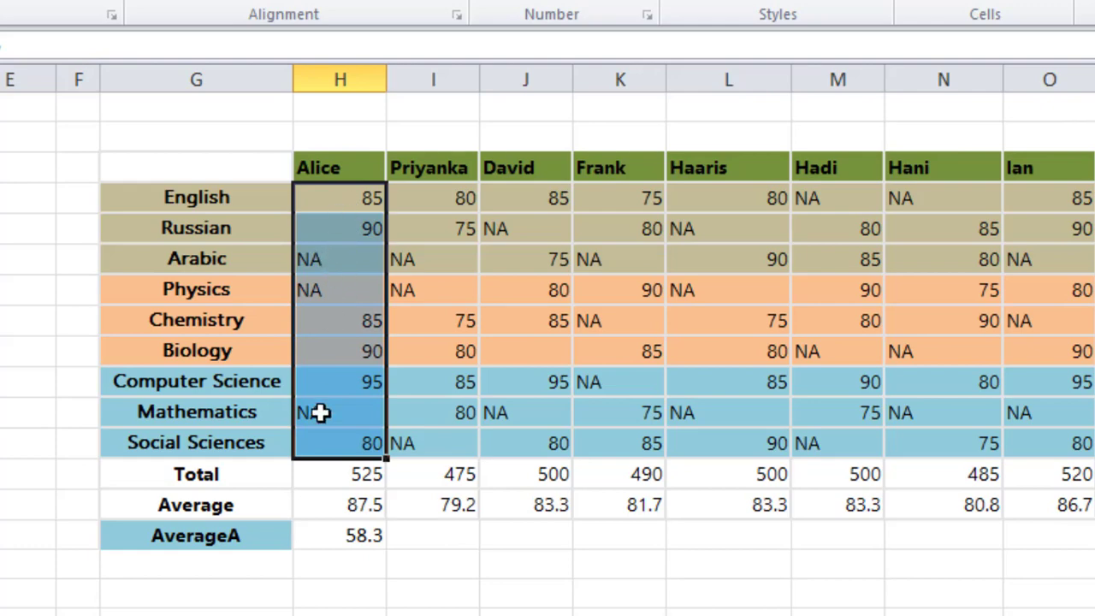
left_click(333, 258)
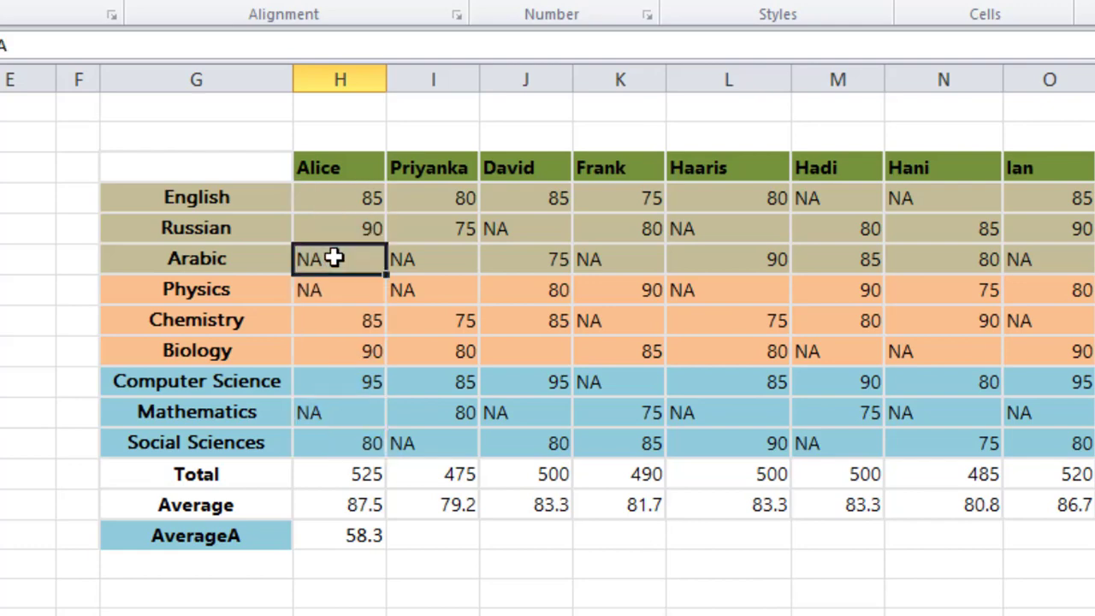
left_click(328, 285)
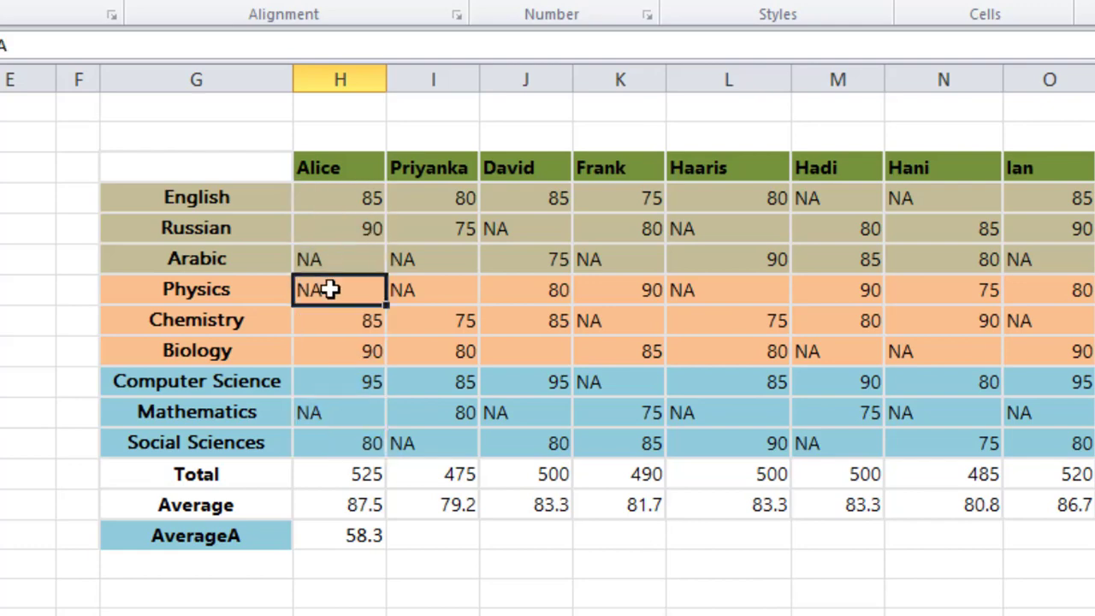
left_click(340, 413)
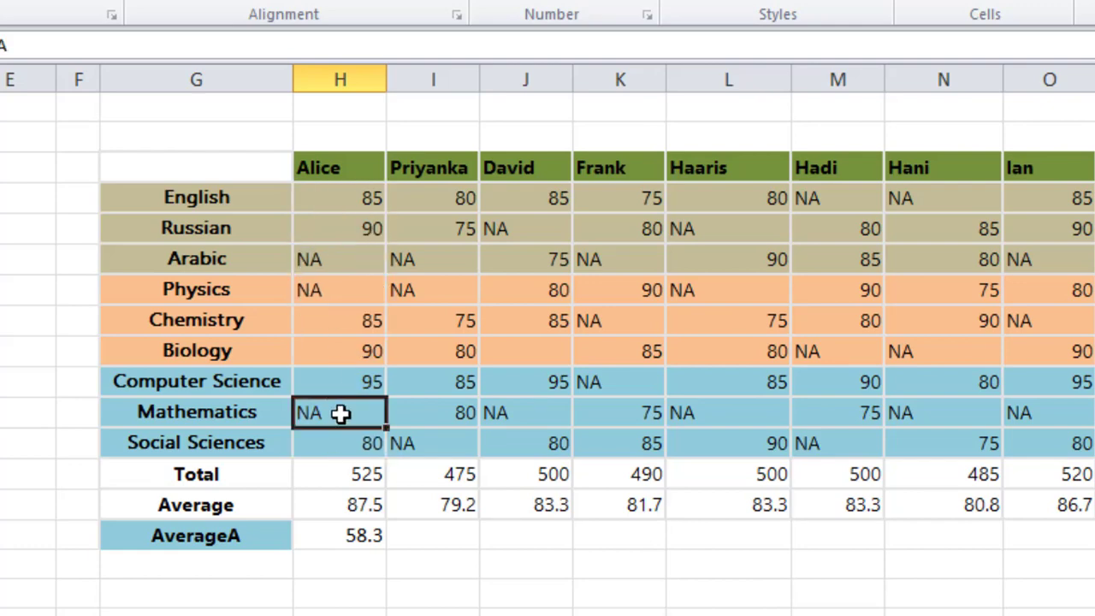
left_click(317, 263)
left_click(314, 291)
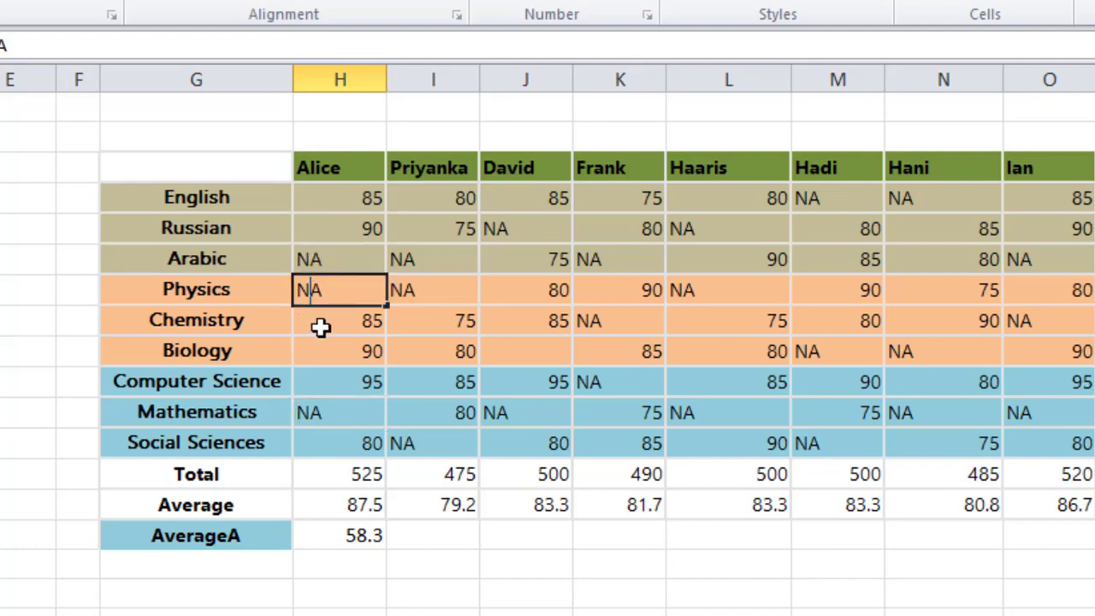
left_click(337, 420)
left_click(333, 258)
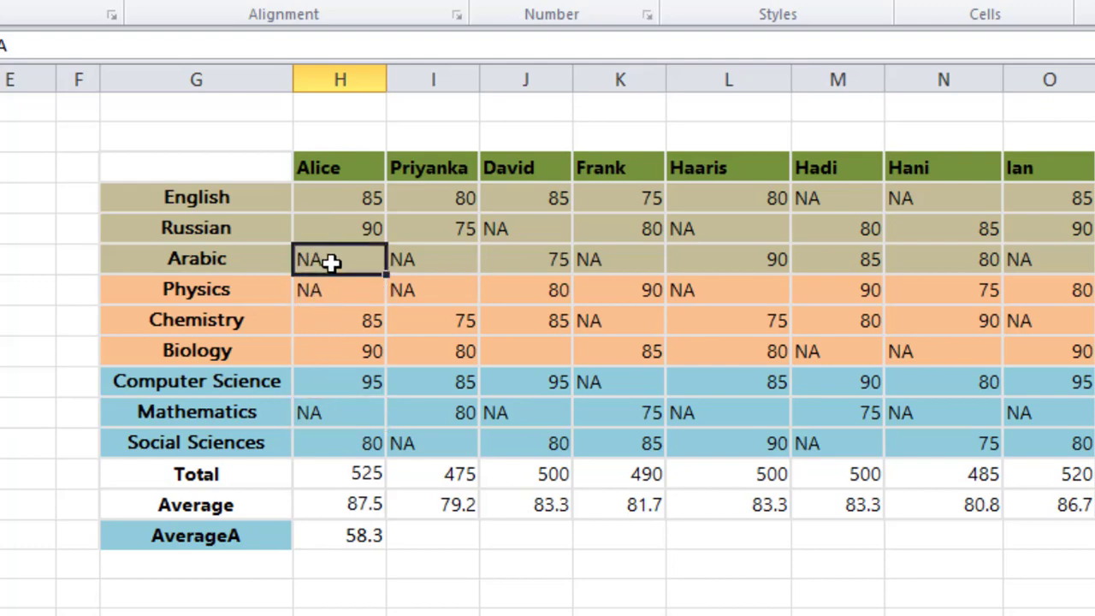
Step: Review the first student's marks in H5:H13, including the Arabic and Physics entries, and the AVERAGE formula in H15
left_click_drag(342, 201, 359, 453)
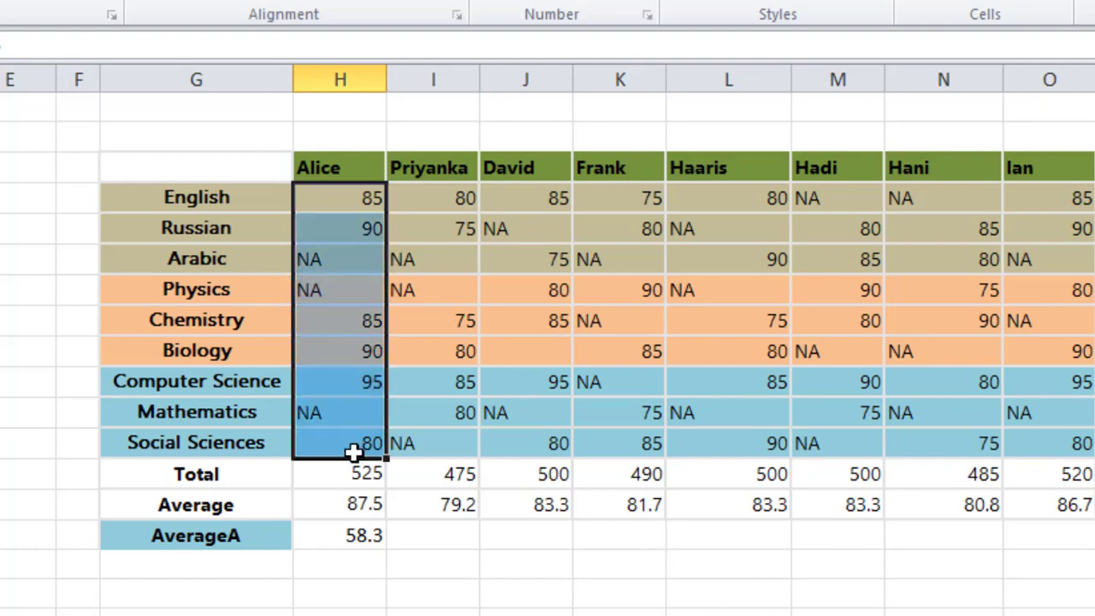
left_click(317, 259)
left_click(315, 288)
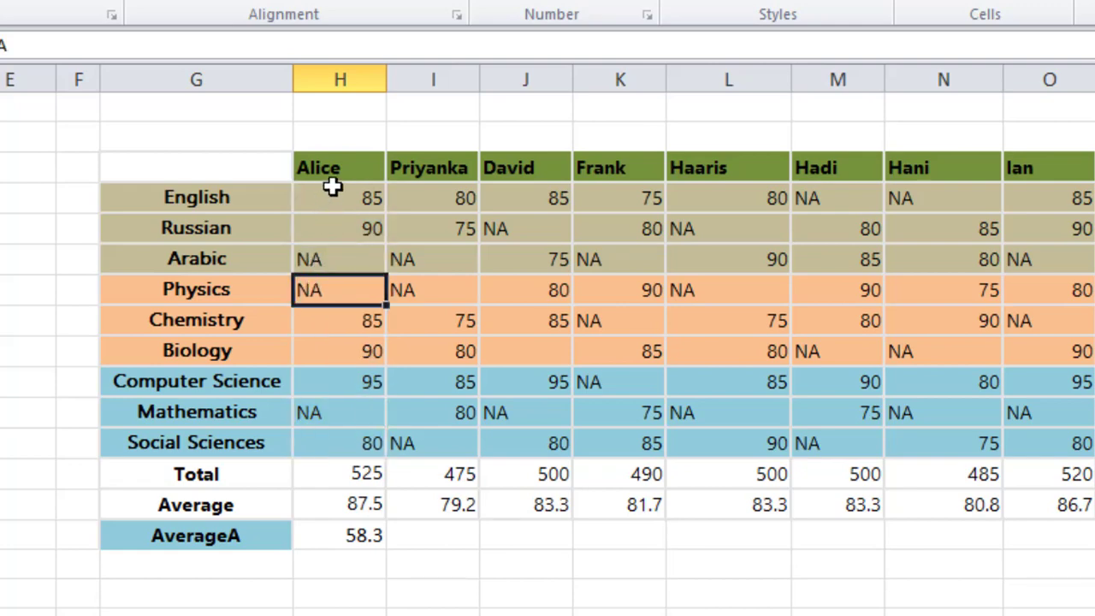
left_click(351, 504)
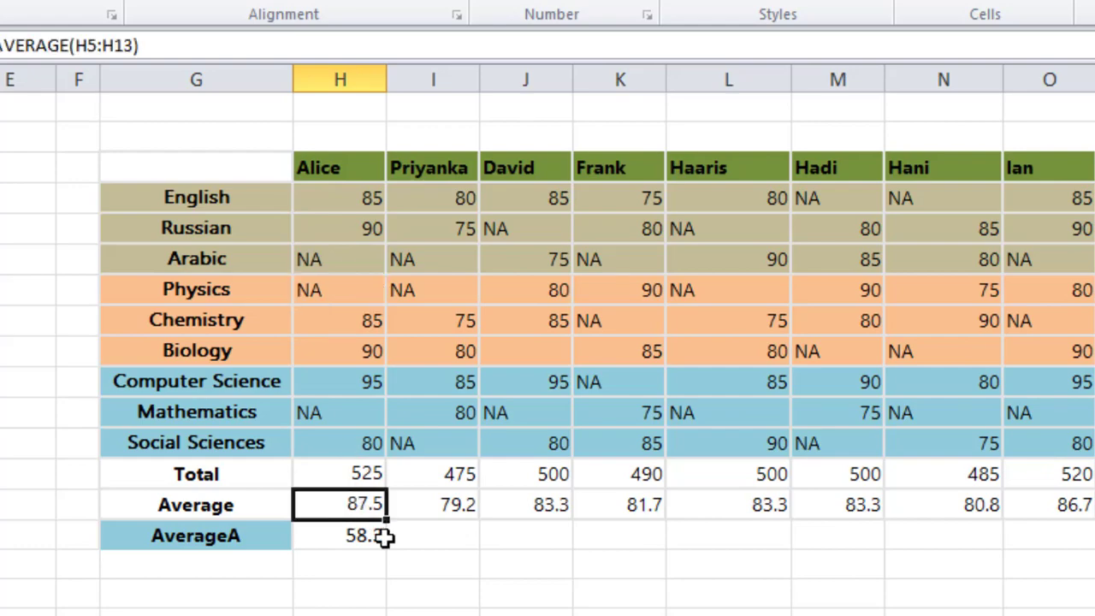
Step: Copy the AVERAGEA formula from H16 across the row to Q16 for the remaining students
left_click(376, 537)
left_click_drag(387, 548, 1094, 543)
left_click_drag(992, 496, 991, 497)
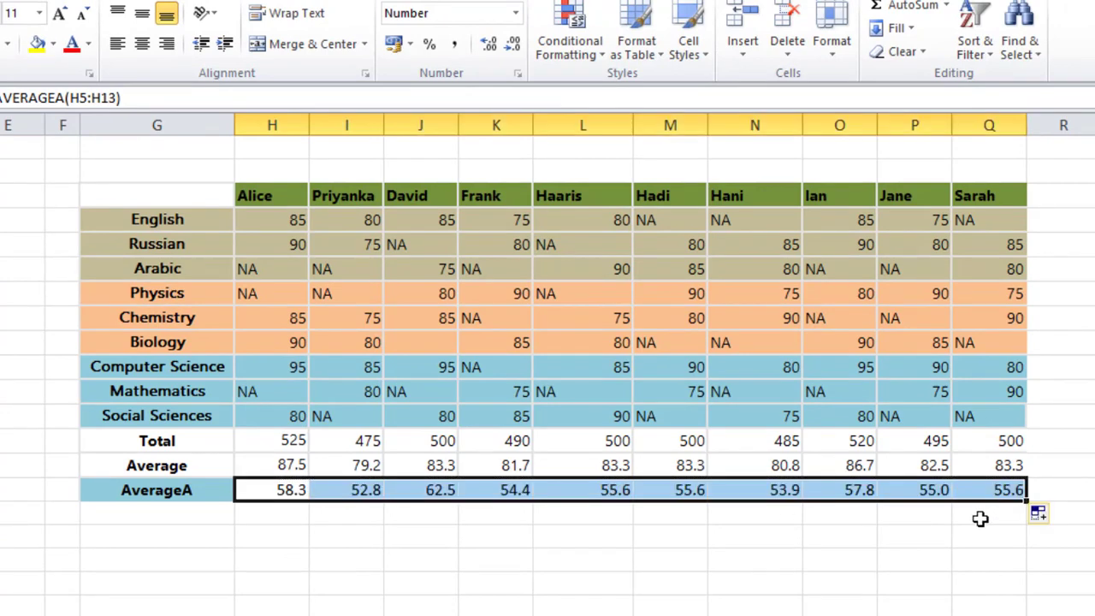
left_click(978, 516)
Step: Format the demographic data in E2:K12 as a table using the light style with a black header row
left_click(428, 577)
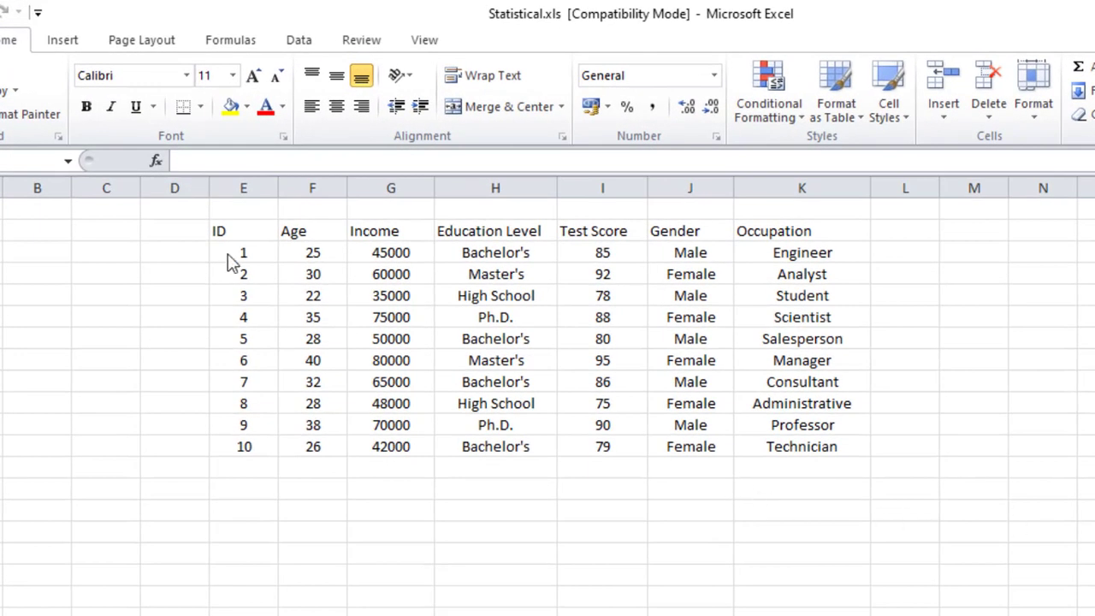
left_click(252, 231)
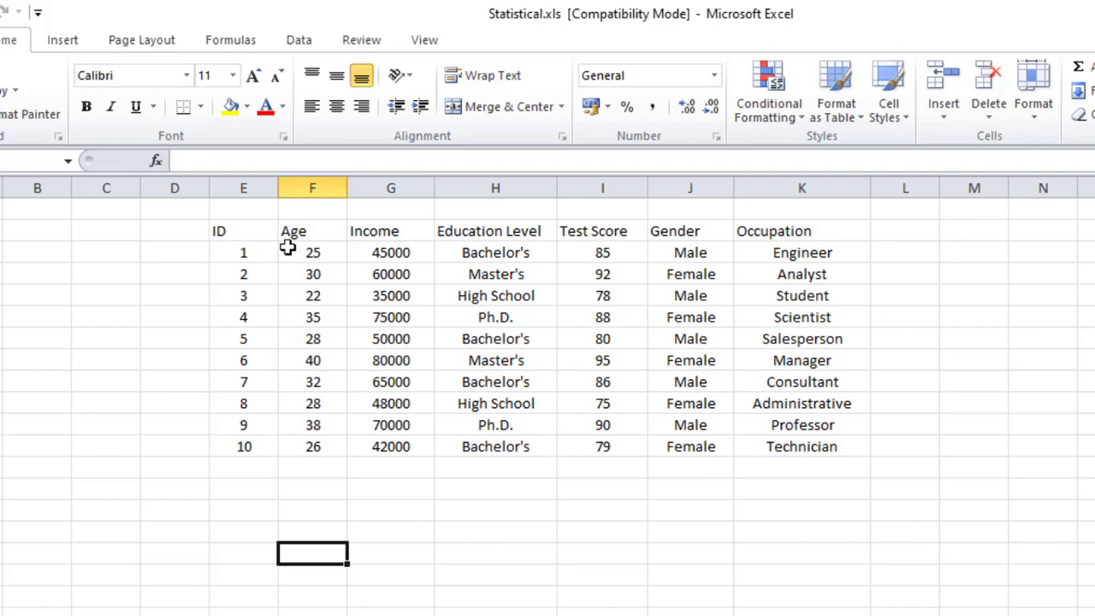
left_click_drag(249, 231, 764, 460)
left_click(837, 106)
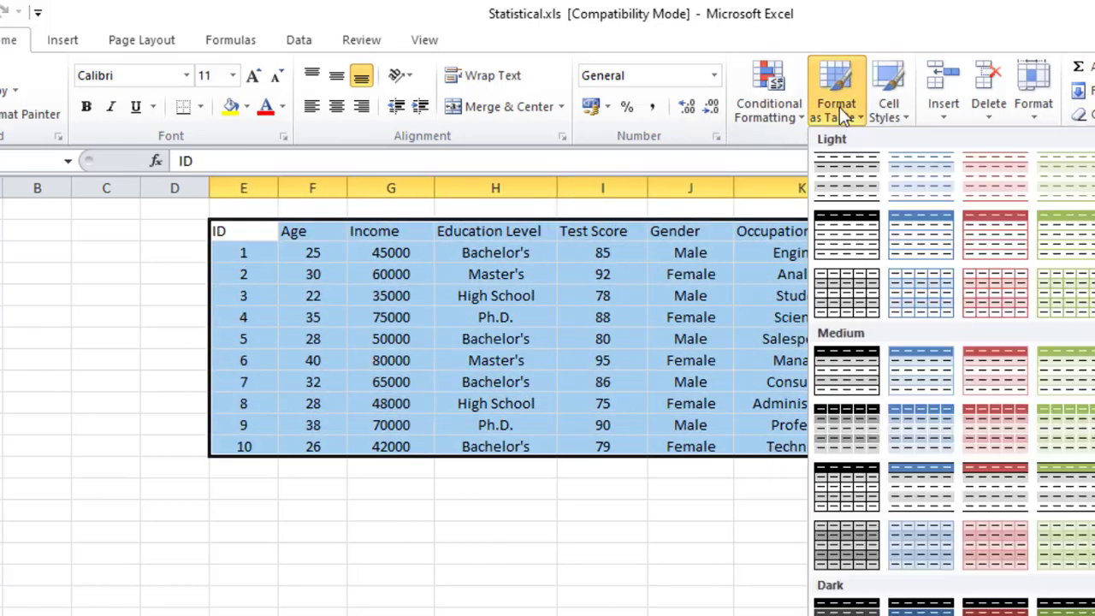
left_click(847, 224)
key("Return")
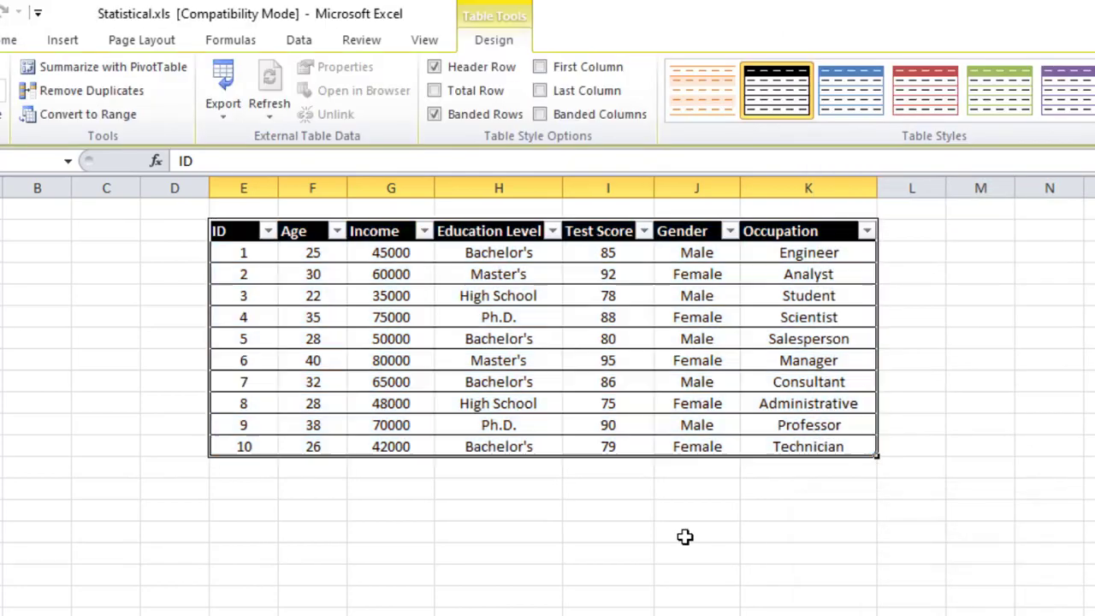
left_click(688, 532)
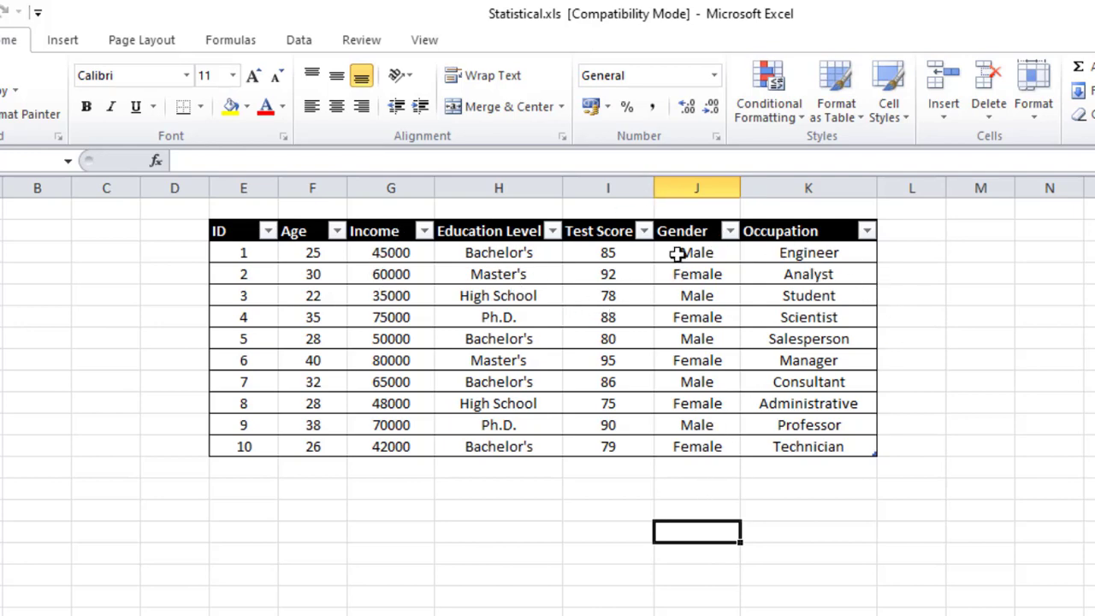
Step: Examine the first record's ID, age, income, education level, test score, gender and occupation
left_click_drag(256, 252, 385, 253)
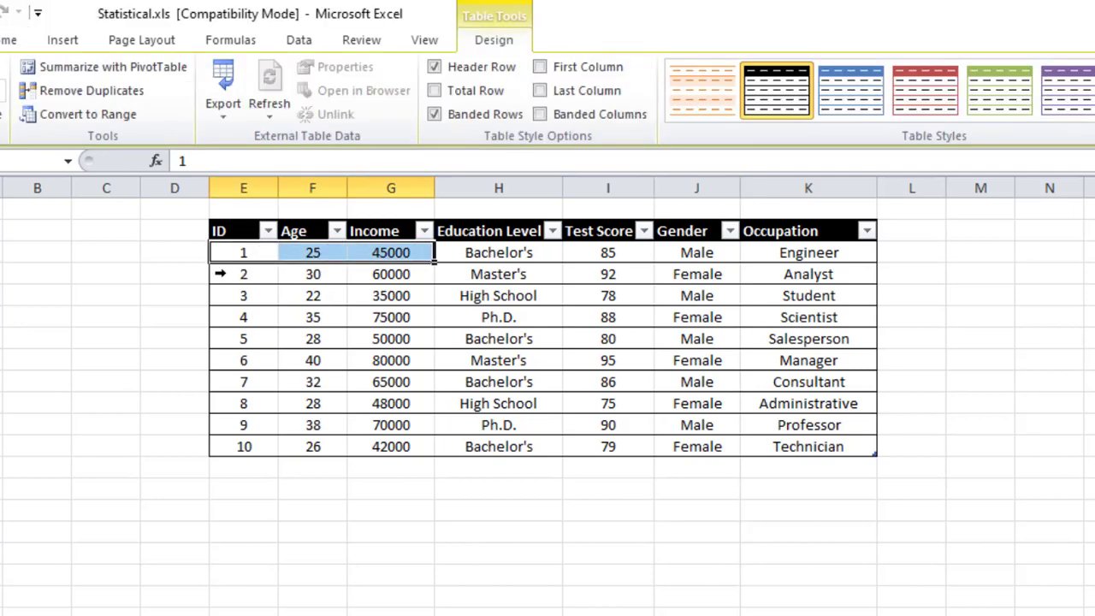
left_click(247, 252)
left_click(308, 254)
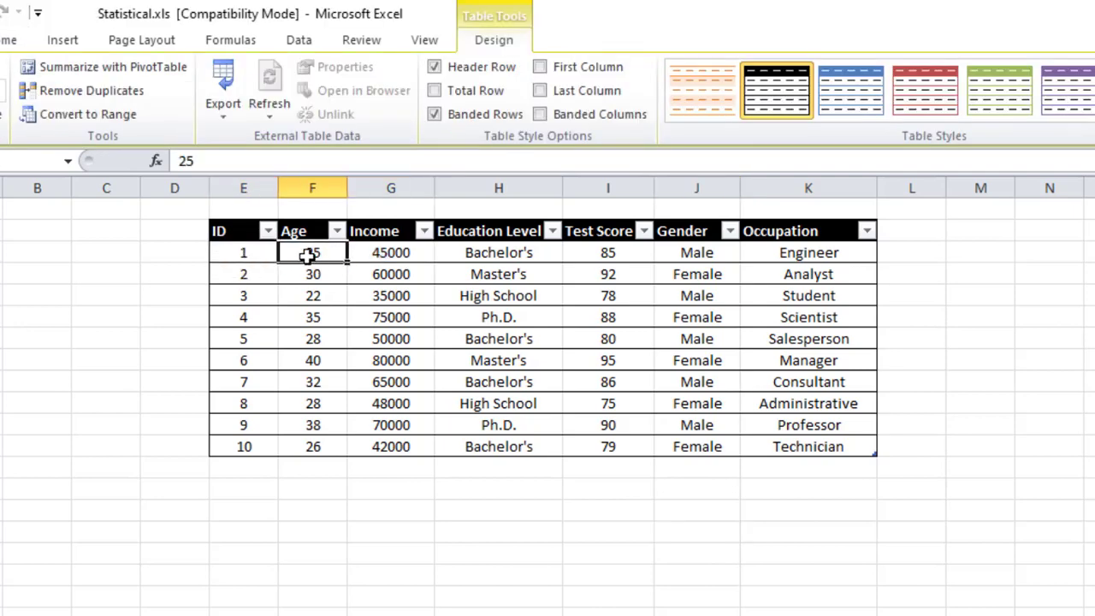
left_click(395, 254)
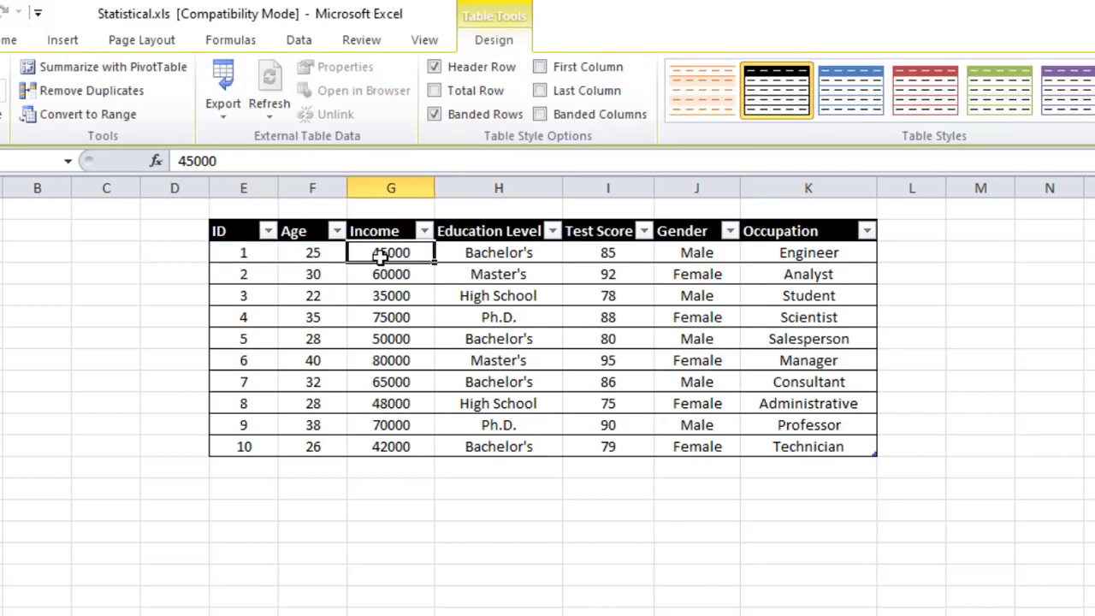
left_click(489, 254)
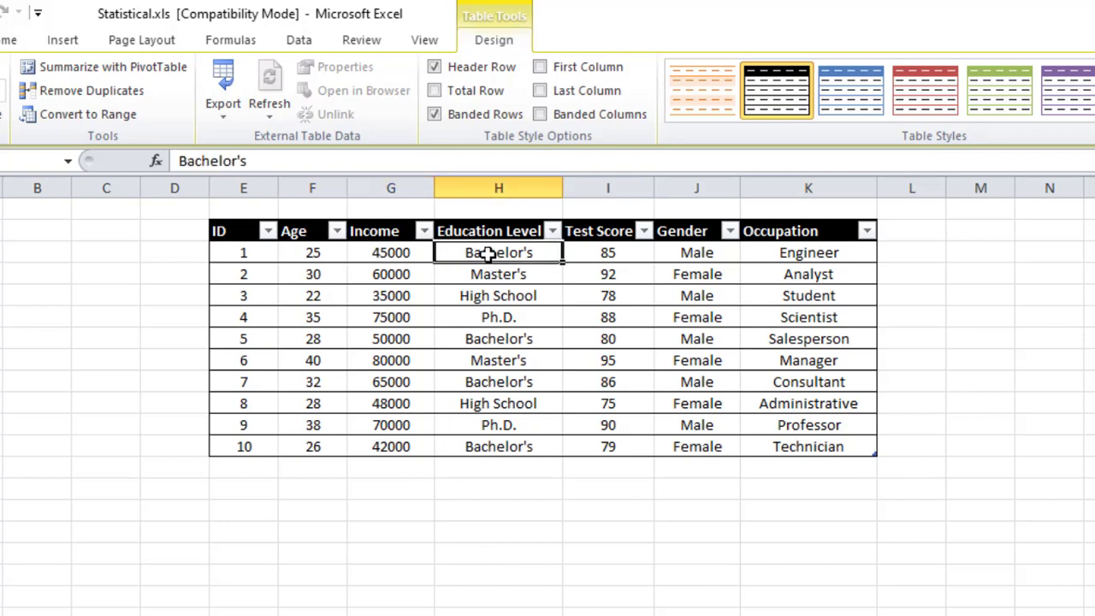
left_click(618, 250)
left_click(708, 252)
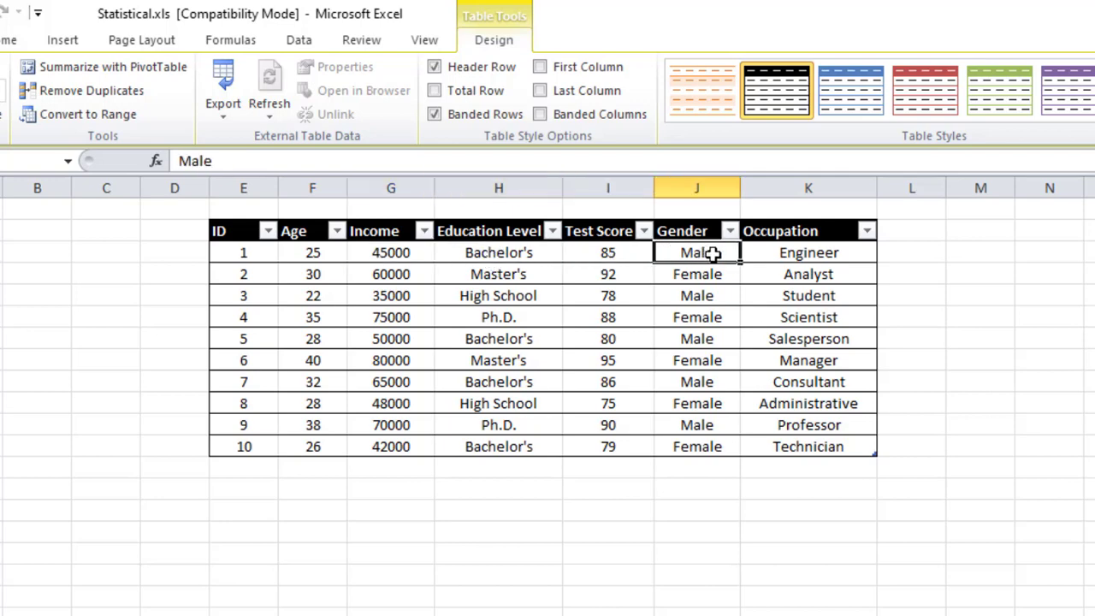
left_click(836, 254)
left_click(405, 531)
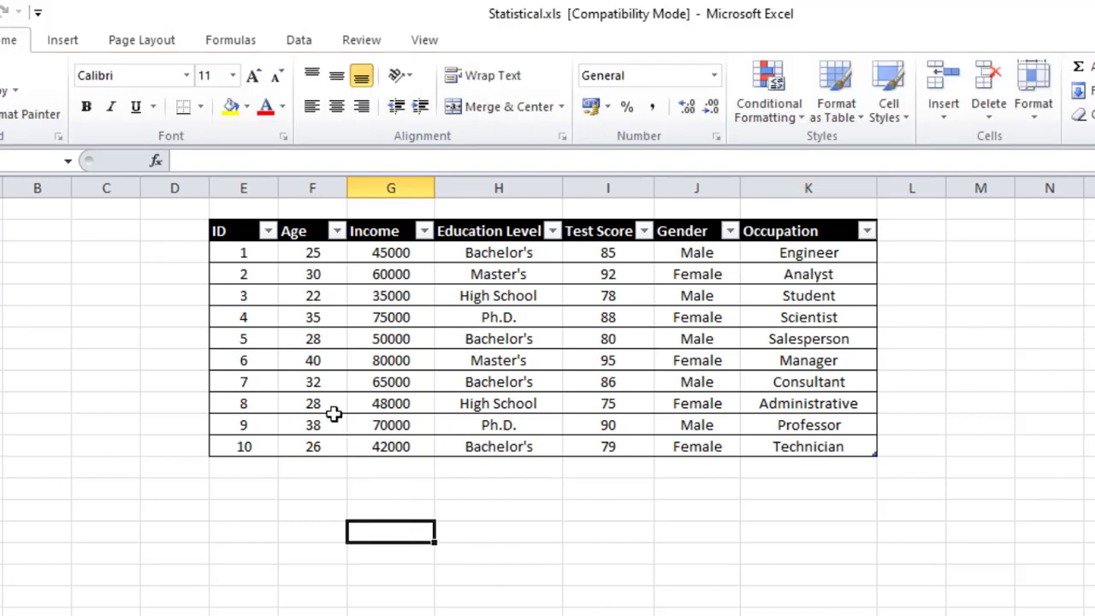
double_click(384, 464)
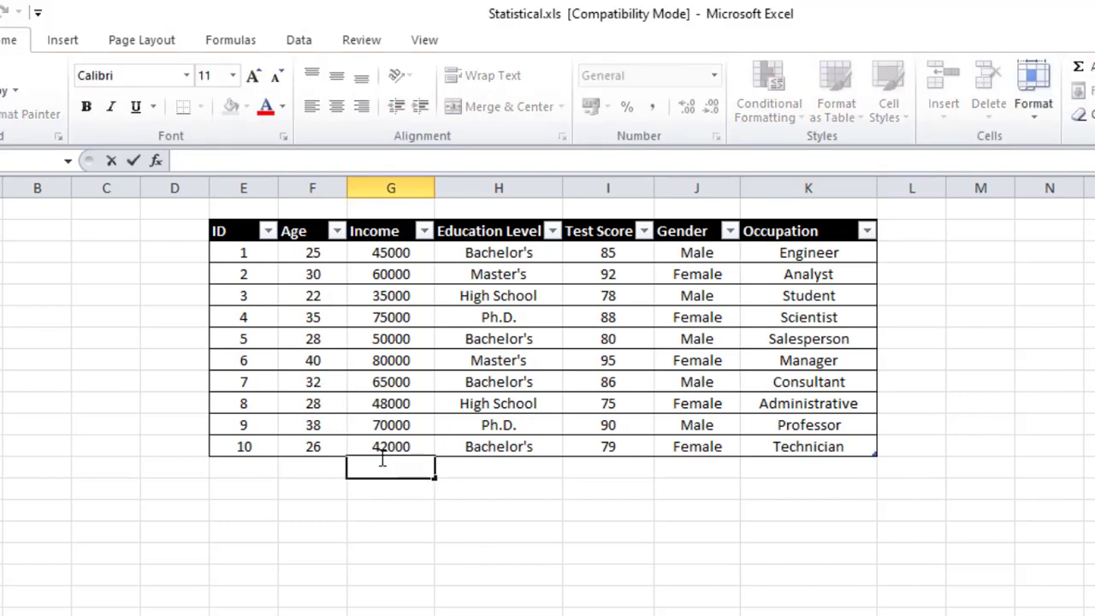
left_click(482, 509)
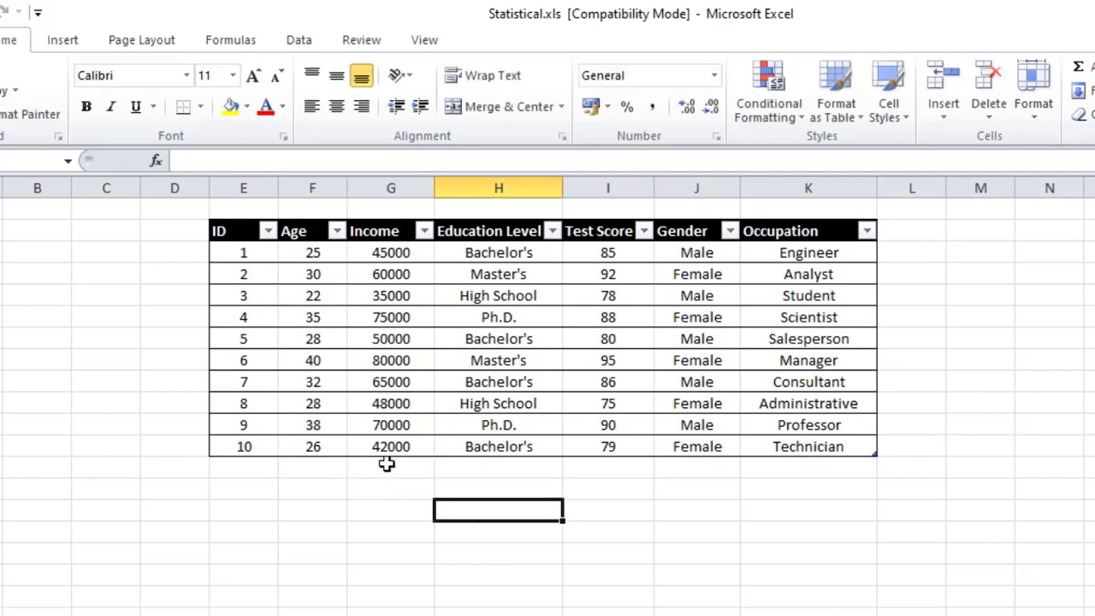
left_click(384, 467)
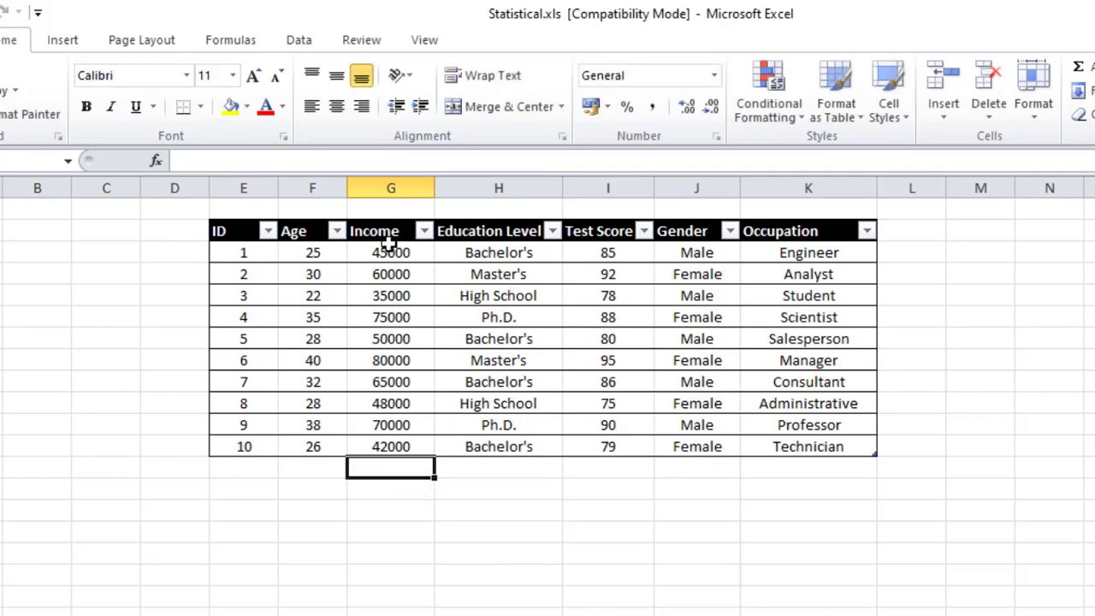
left_click(499, 253)
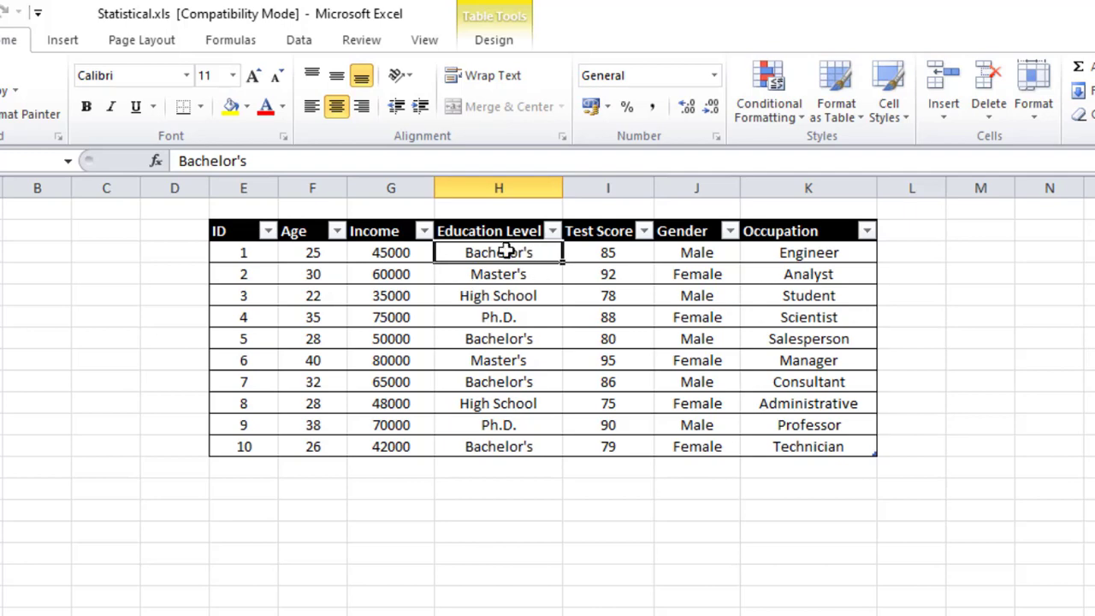
Step: Search for the AVERAGEIF function and insert it in G13 below the Income column
double_click(381, 470)
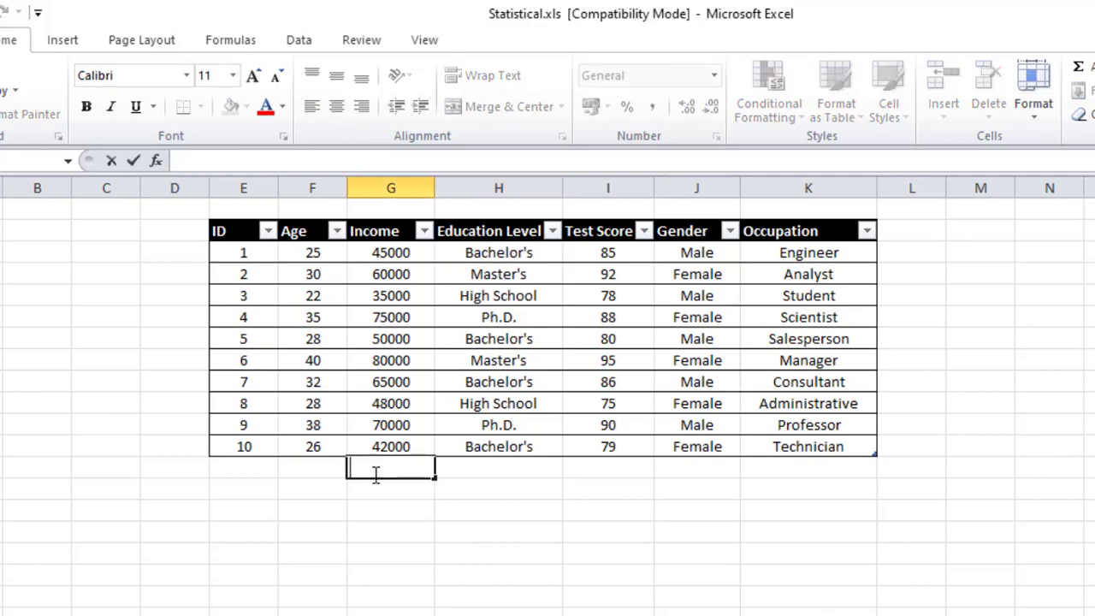
left_click(156, 162)
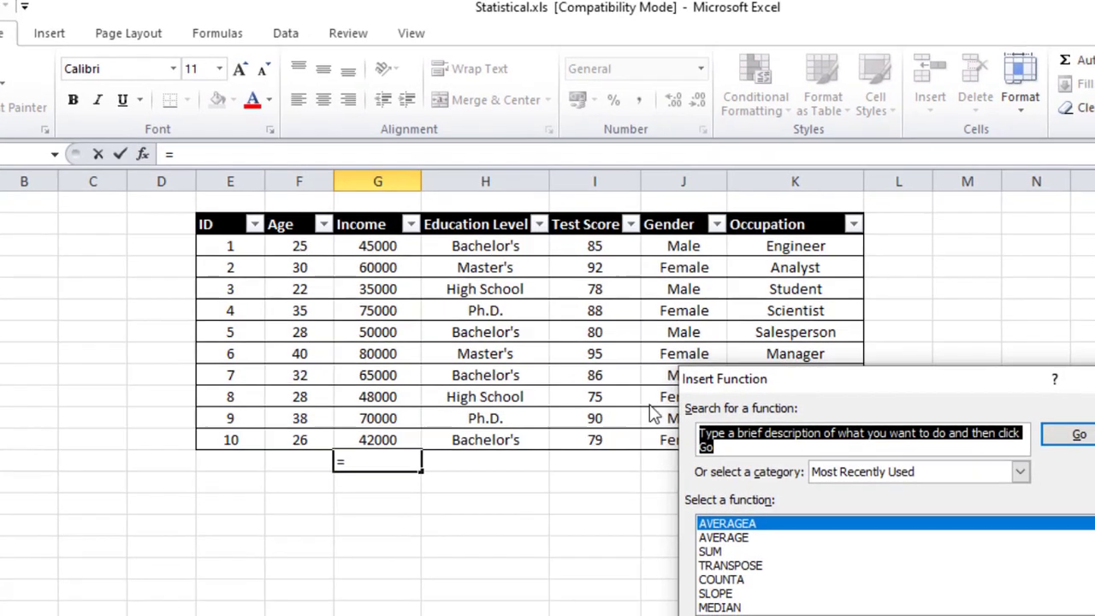
type("A")
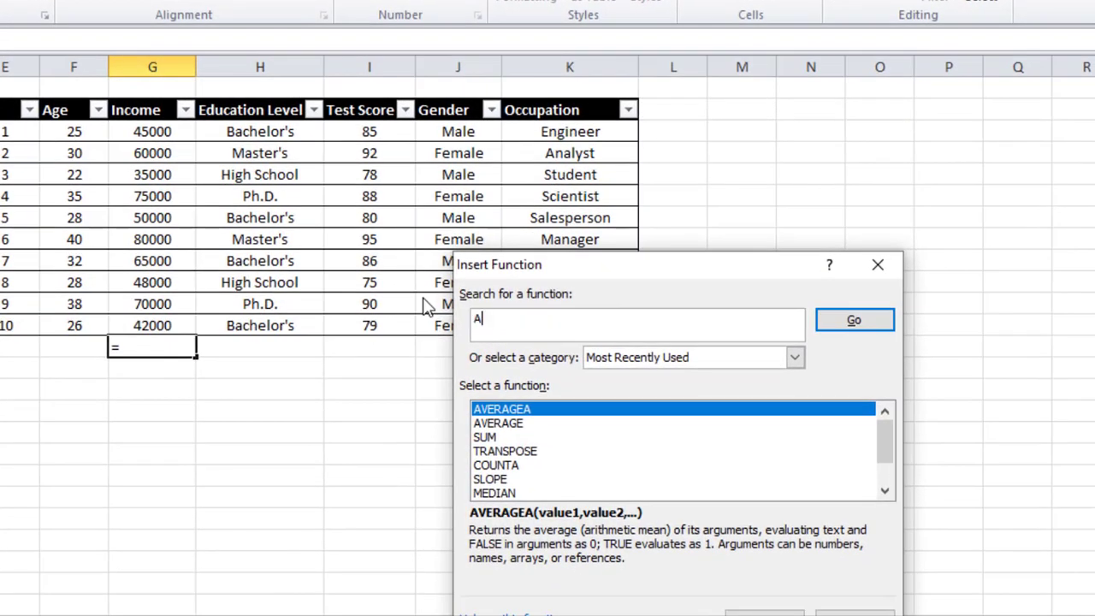
type("verageif")
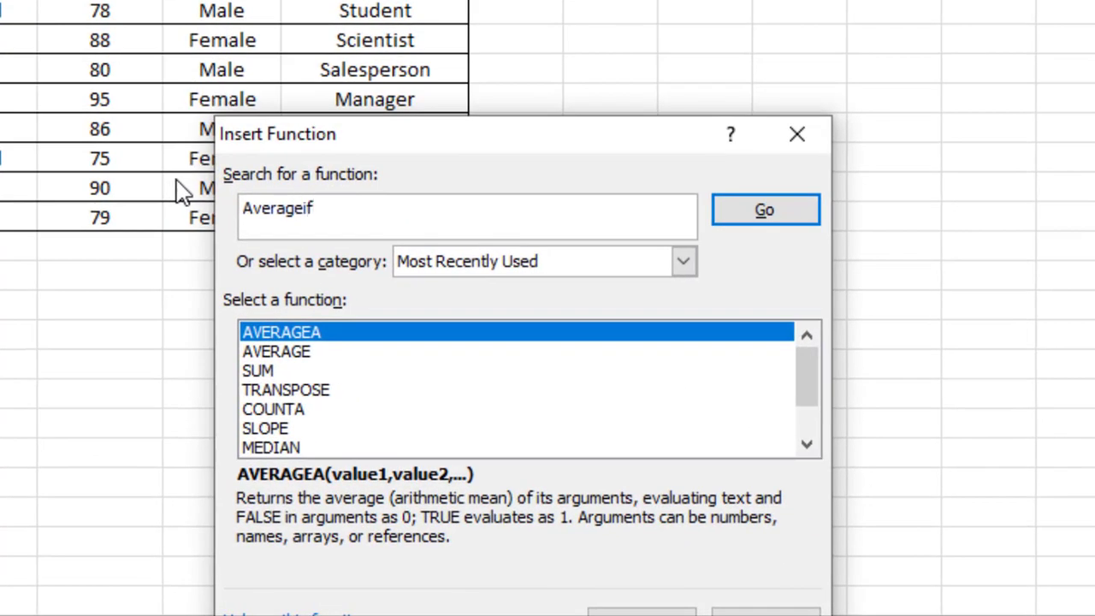
left_click(765, 210)
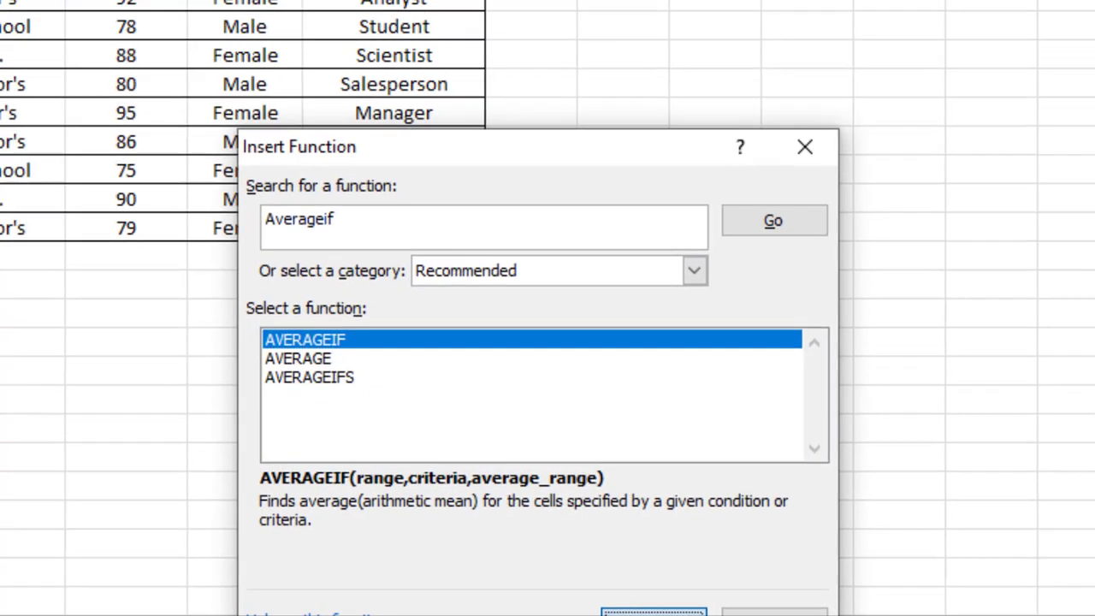
left_click(642, 613)
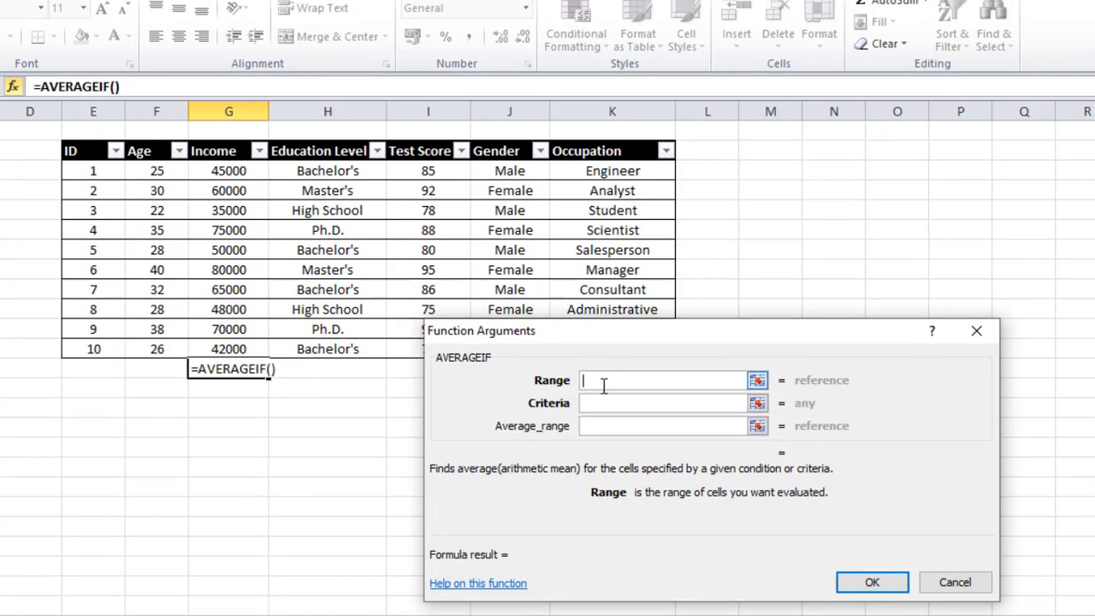
Step: Complete the AVERAGEIF function with range H3:H12, criteria H3 and average range G3:G12
left_click_drag(661, 347, 725, 325)
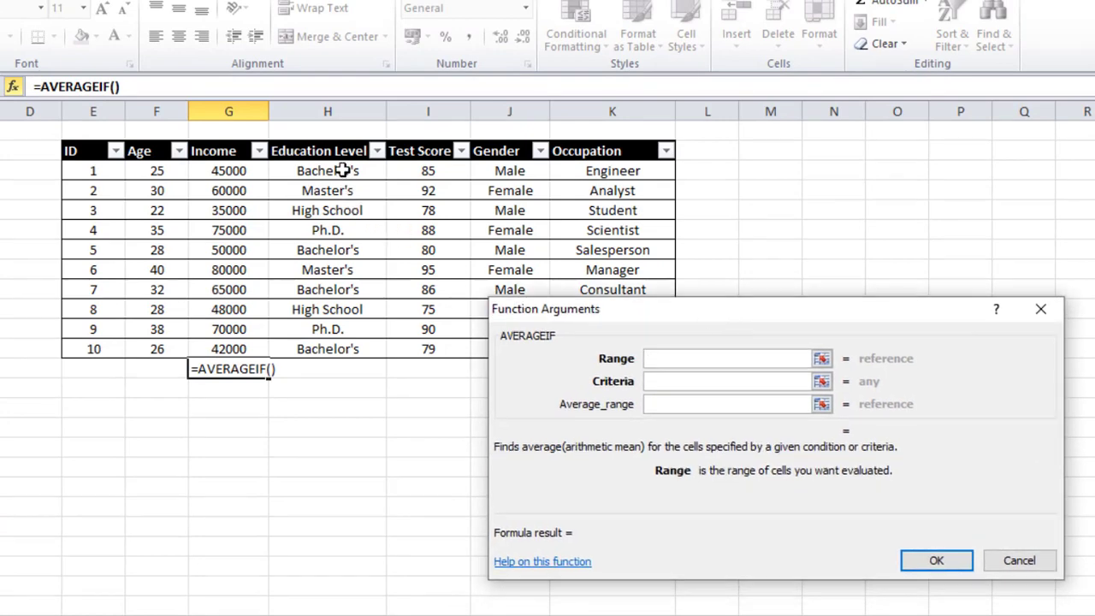
left_click_drag(342, 171, 363, 349)
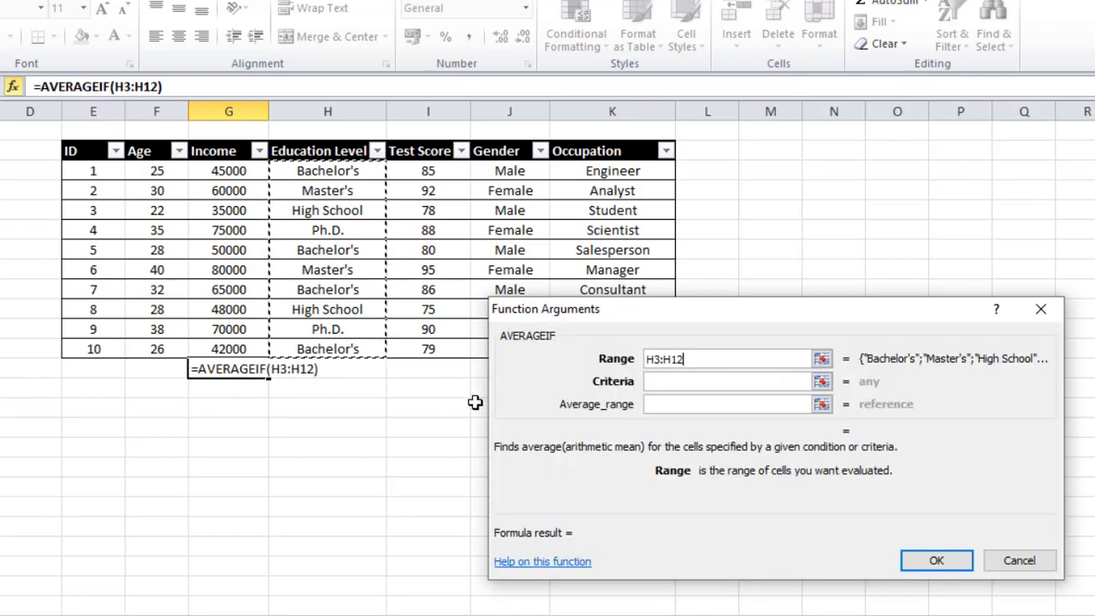
left_click(688, 384)
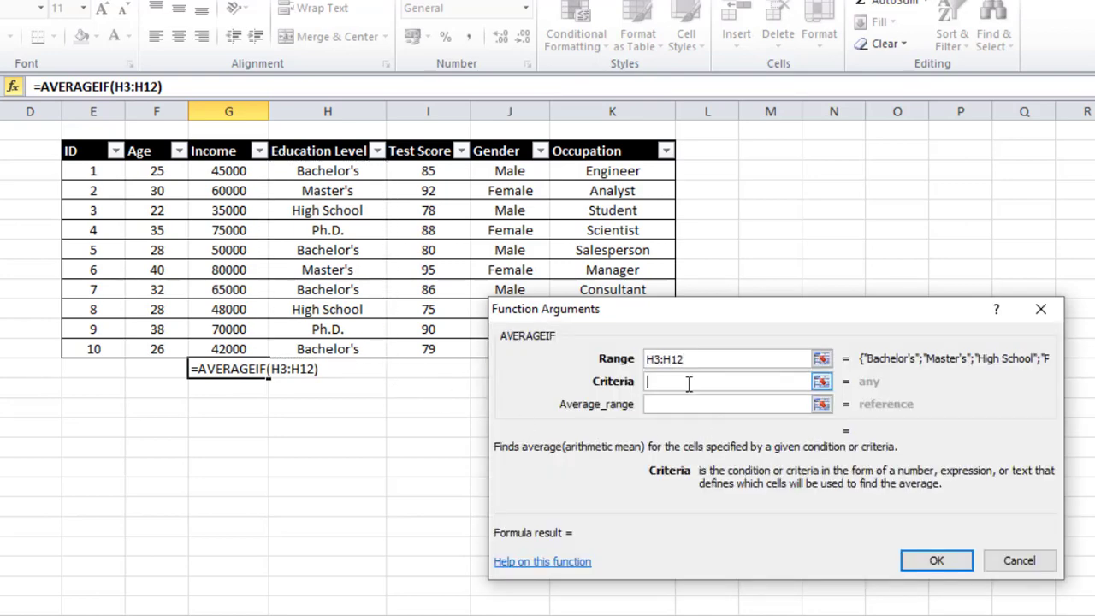
left_click(346, 174)
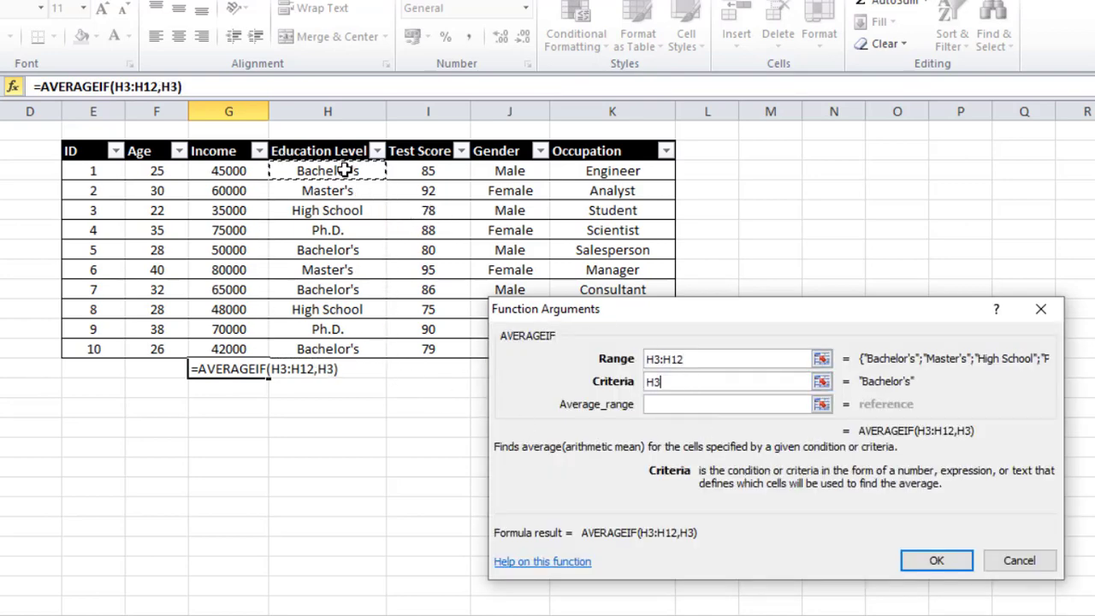
left_click(661, 407)
left_click_drag(237, 170, 243, 343)
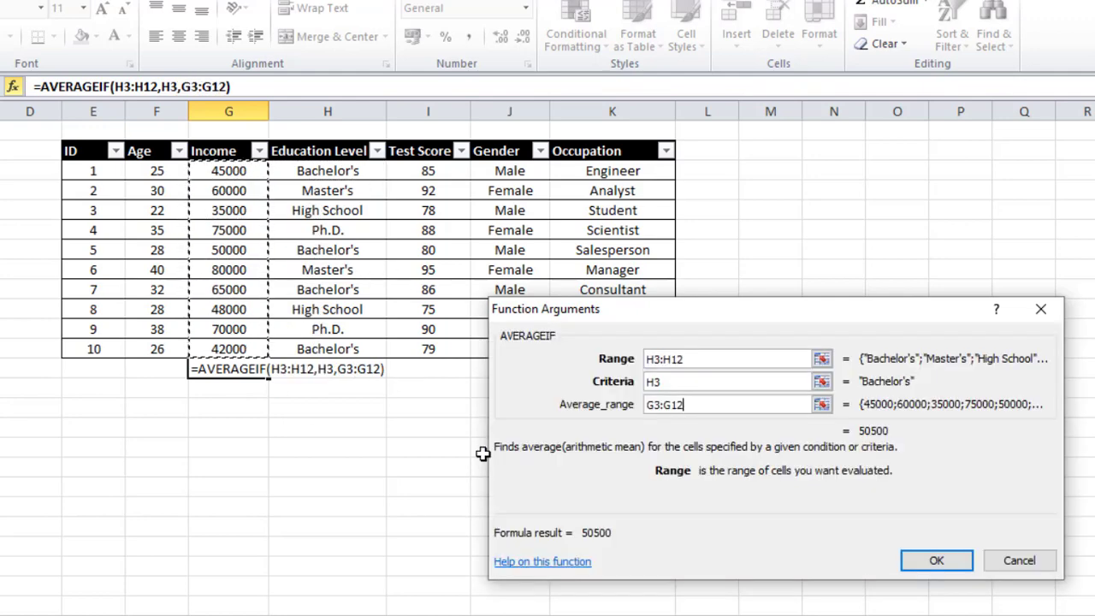
left_click(932, 564)
left_click_drag(184, 402, 194, 401)
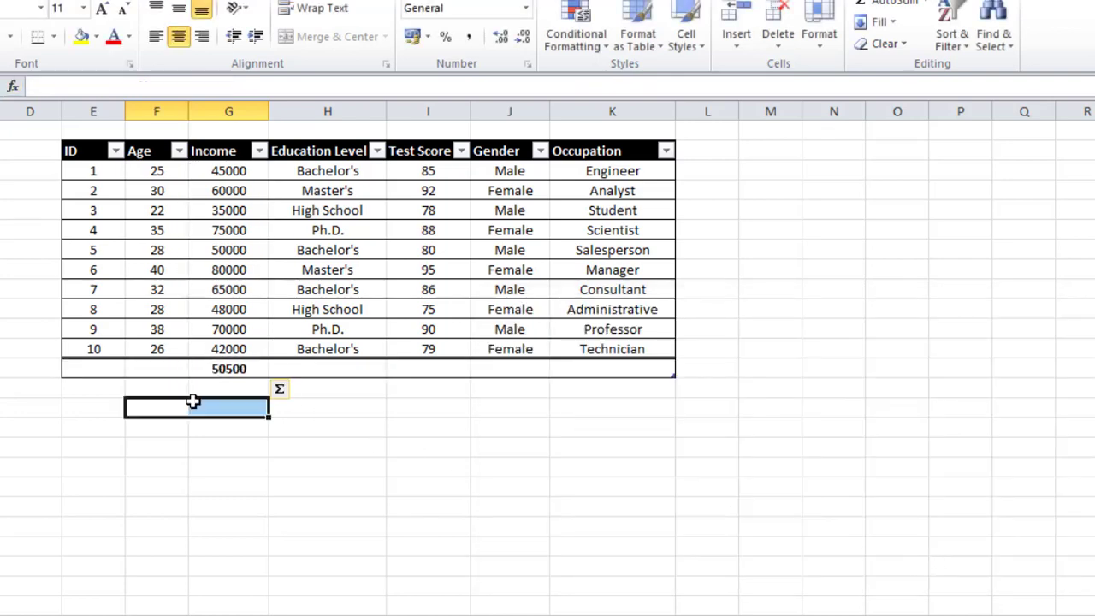
Step: Check the AVERAGEIF formula in G13 and the cells it references, including the education levels in H3:H12
left_click(228, 372)
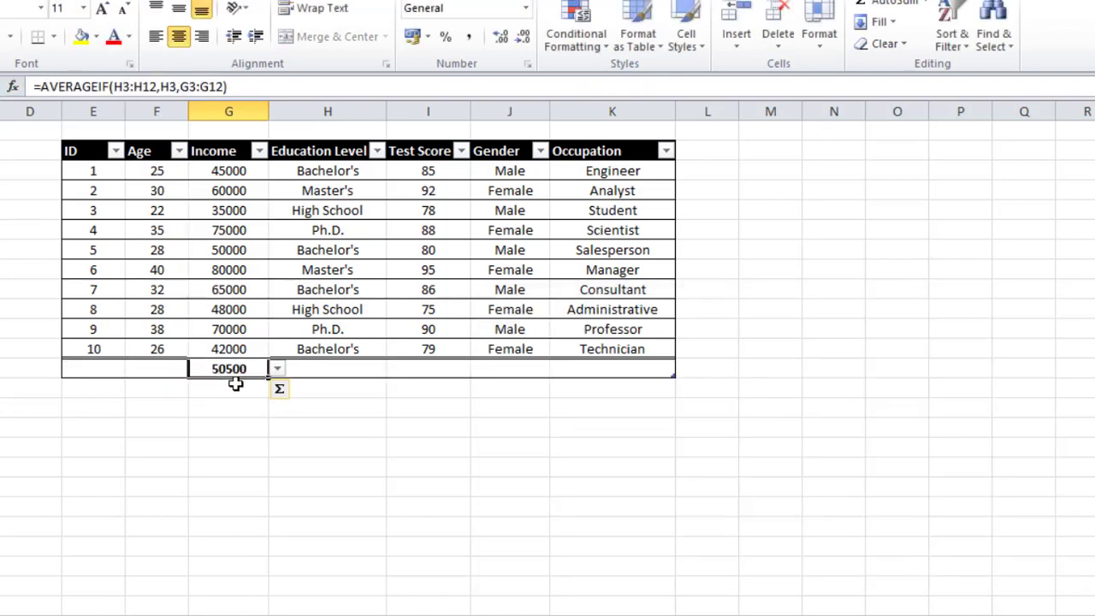
left_click_drag(313, 172, 330, 346)
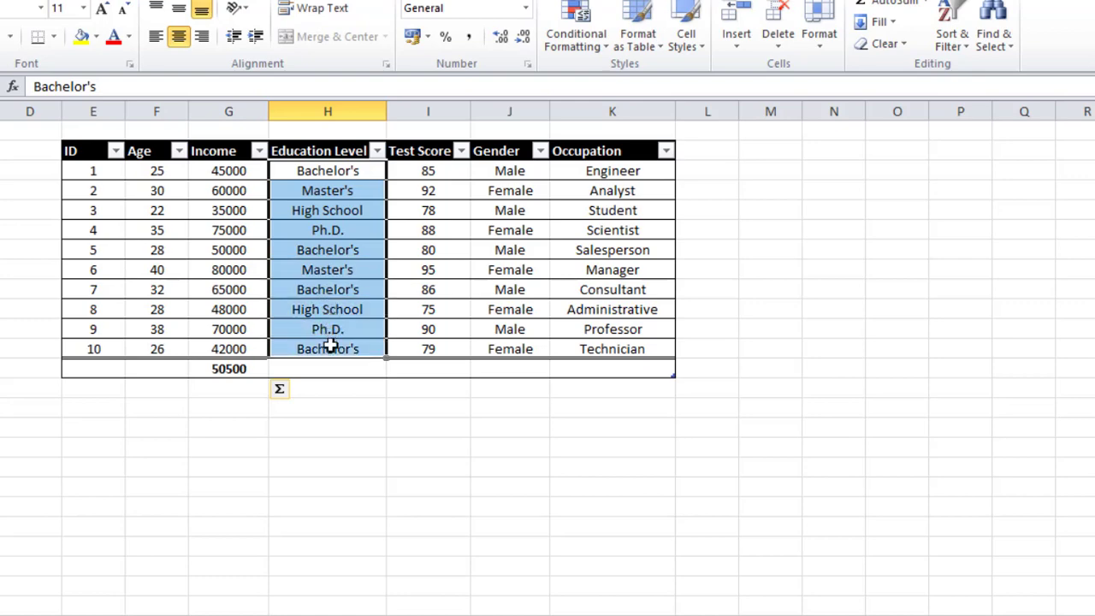
left_click(337, 475)
left_click(217, 369)
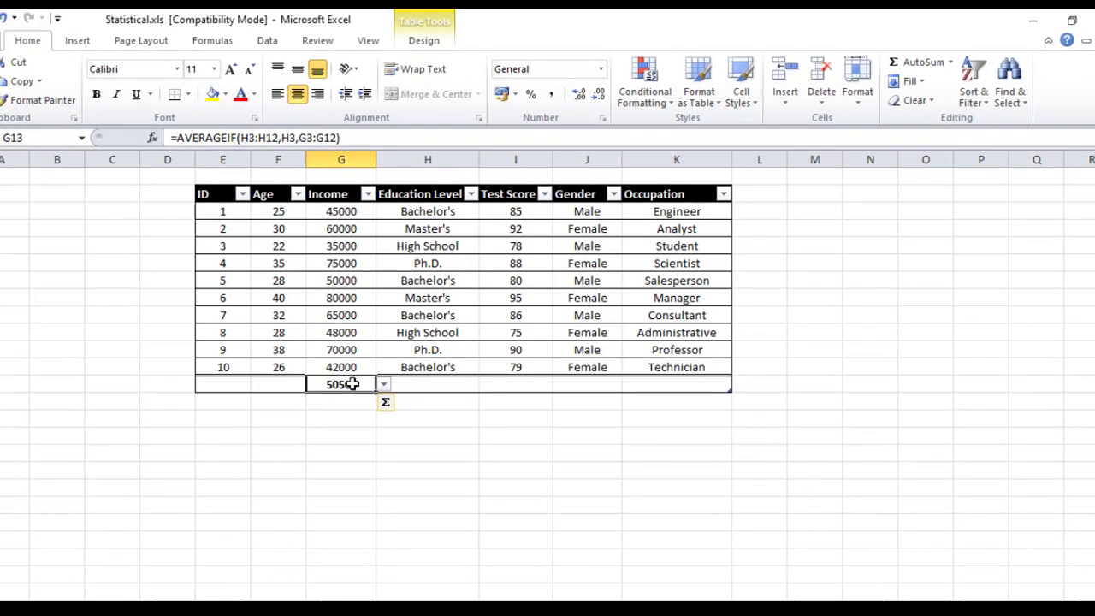
double_click(351, 384)
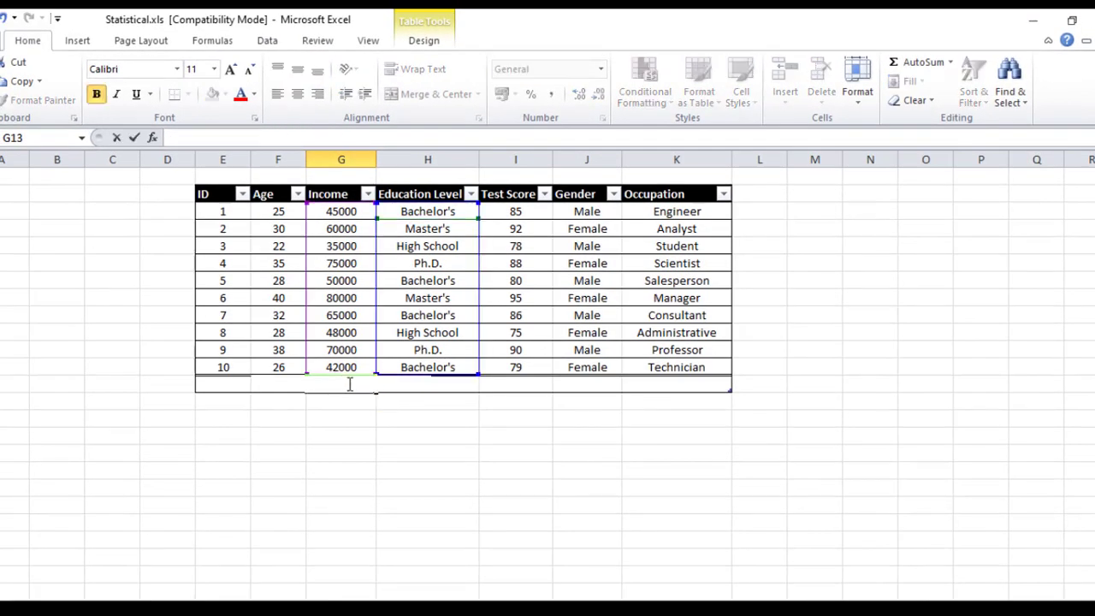
Step: Clear the old formula from G13, search for the AVERAGEIFS function and insert it in that cell
left_click(546, 523)
left_click(330, 386)
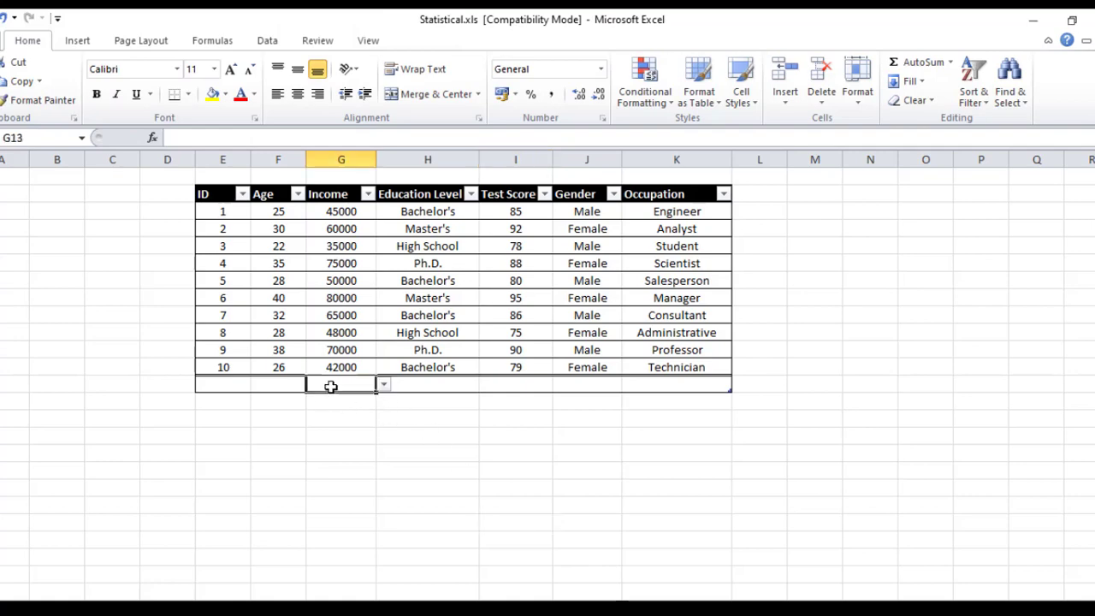
double_click(339, 384)
left_click(153, 138)
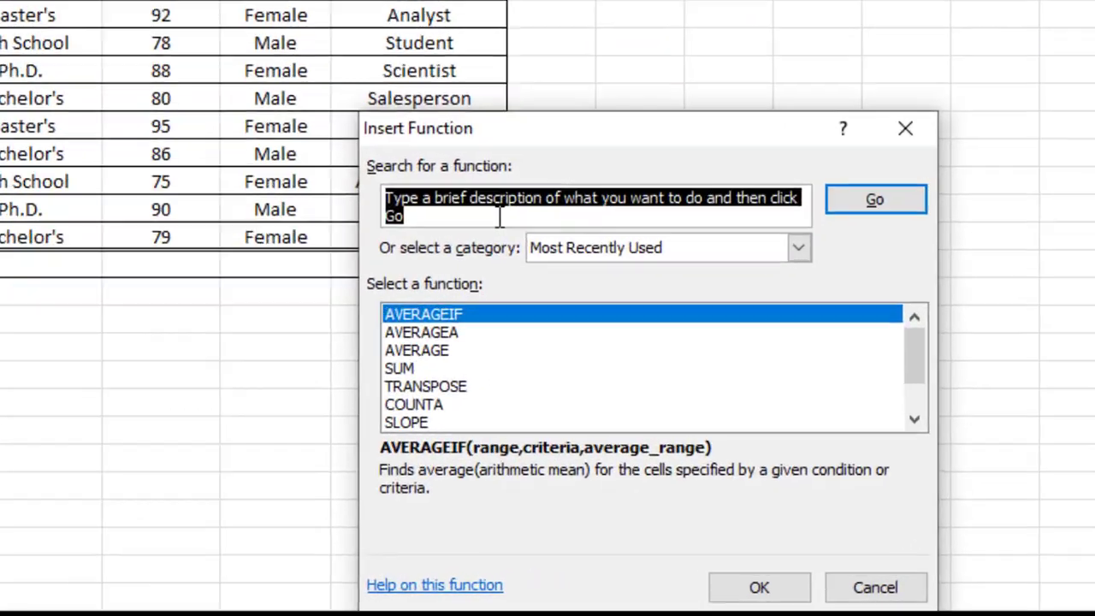
type("averageifs")
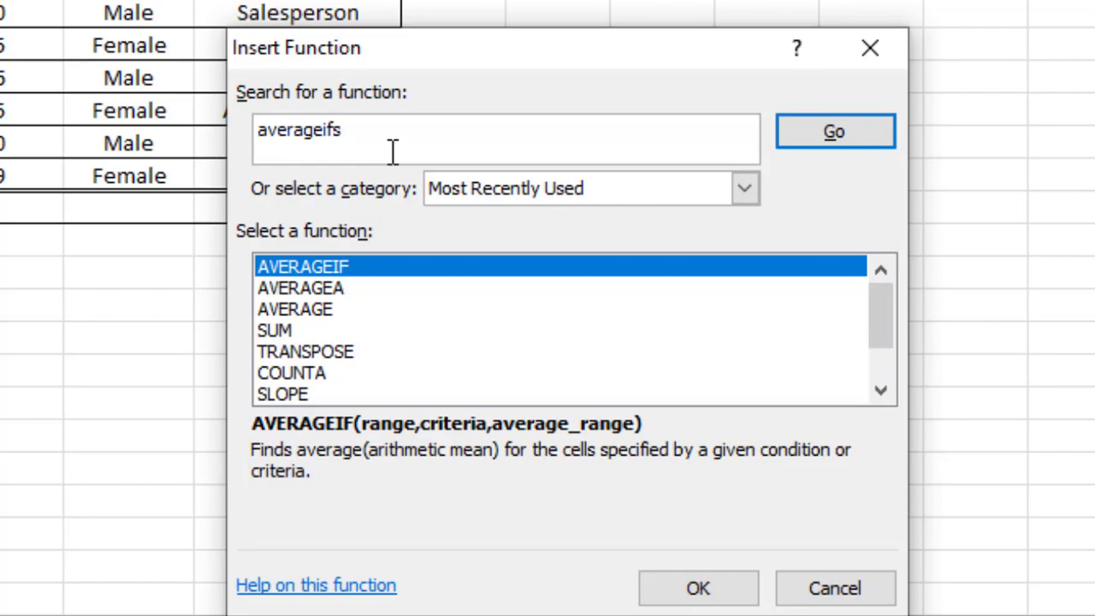
key("Return")
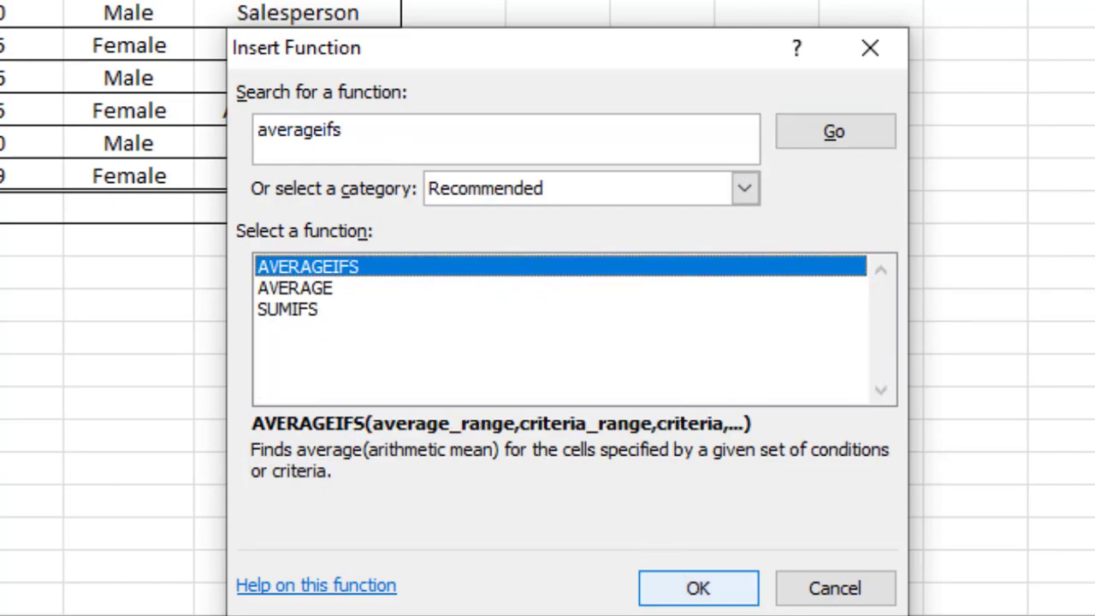
left_click(698, 588)
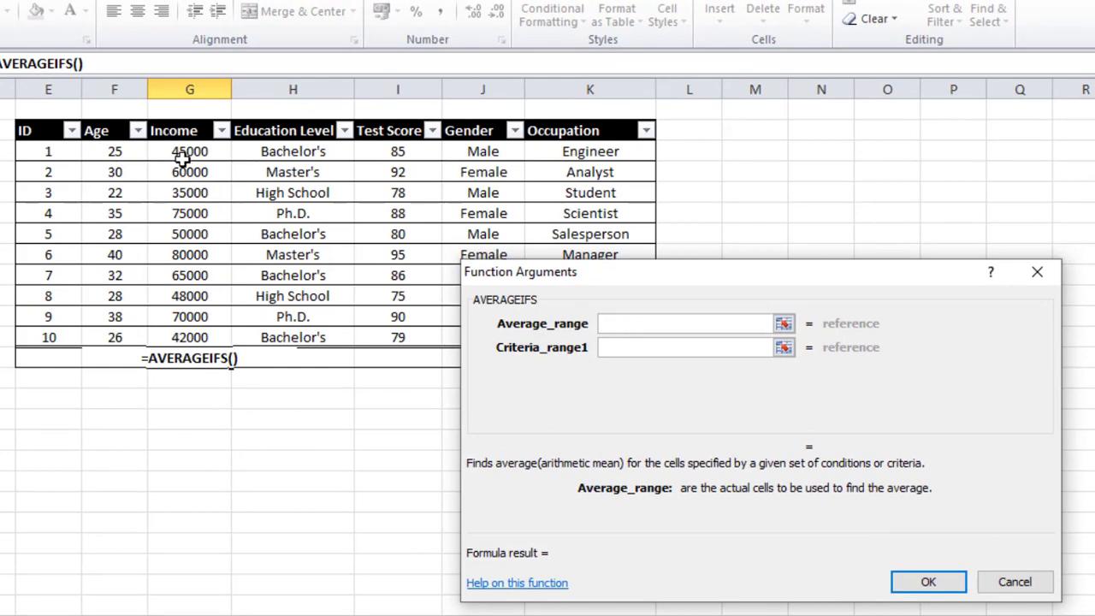
Step: Set the AVERAGEIFS average range to G3:G12, the first criteria range to H3:H12 and its criterion to H3
left_click_drag(183, 147, 186, 337)
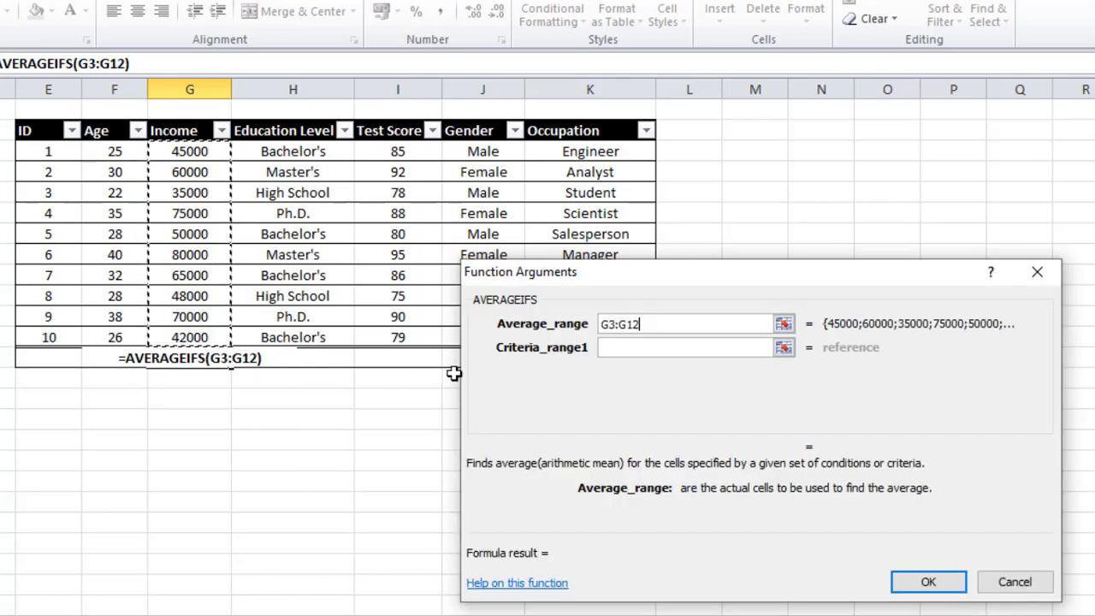
left_click(652, 347)
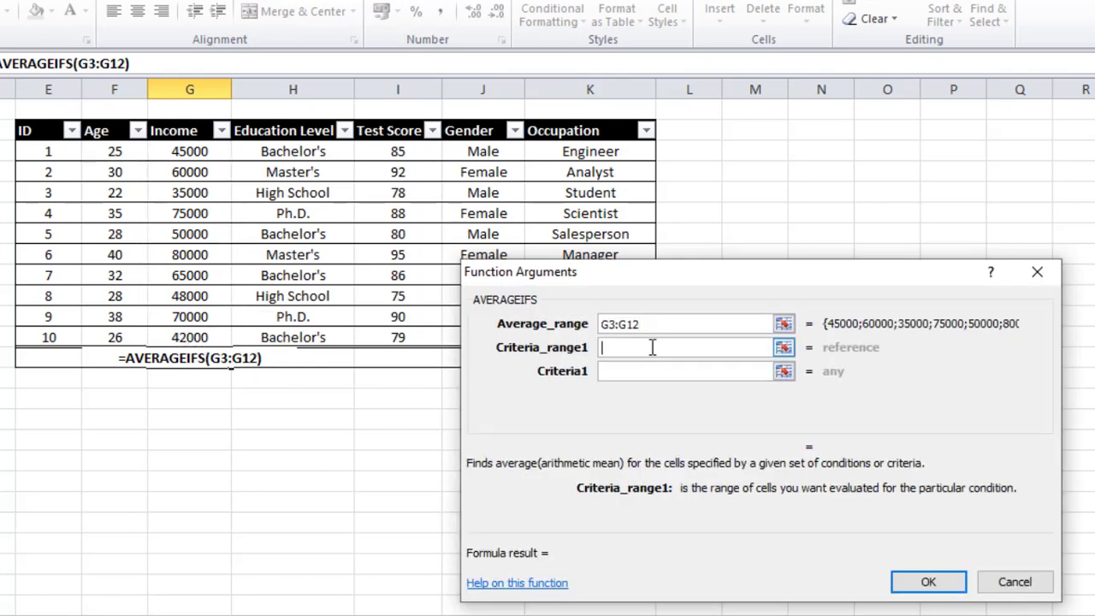
left_click_drag(322, 152, 326, 336)
left_click(633, 371)
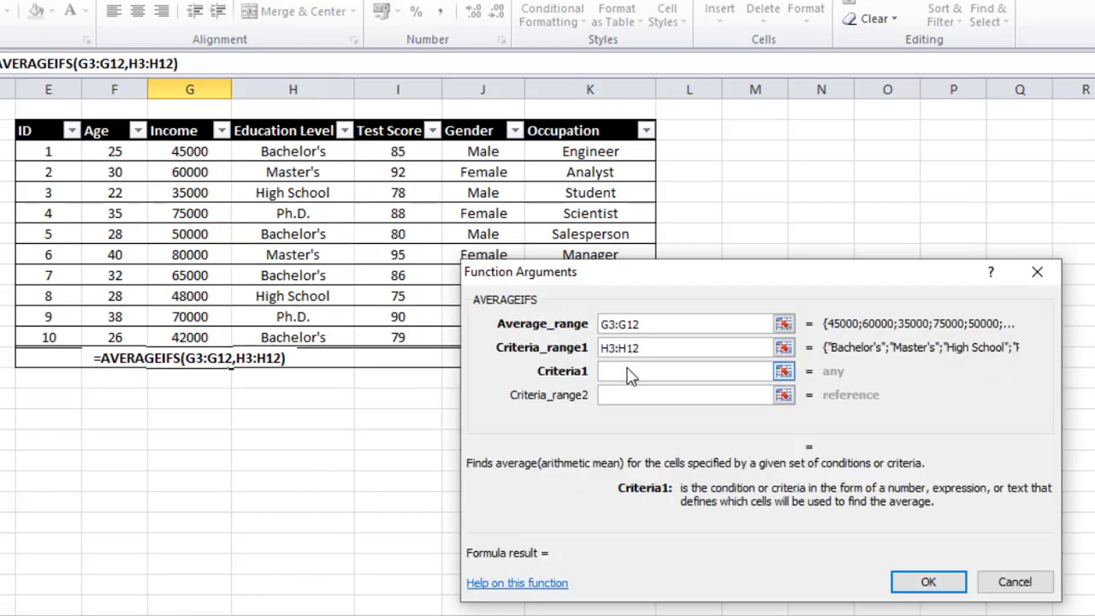
left_click(314, 154)
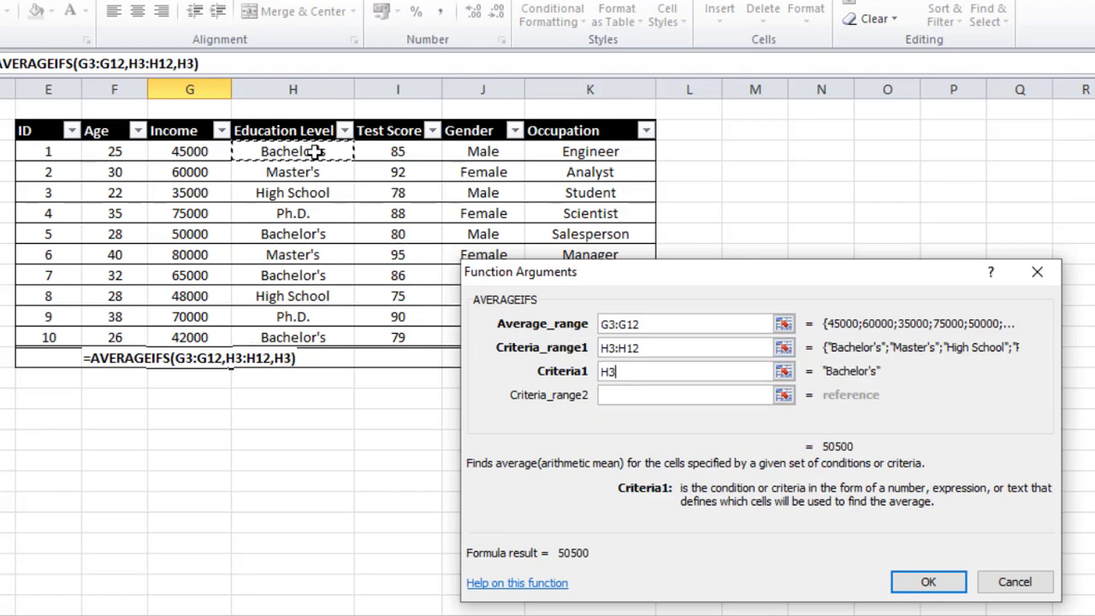
Step: Add the Gender column J3:J12 as second criteria range with criterion J5, and complete the AVERAGEIFS function
left_click(630, 395)
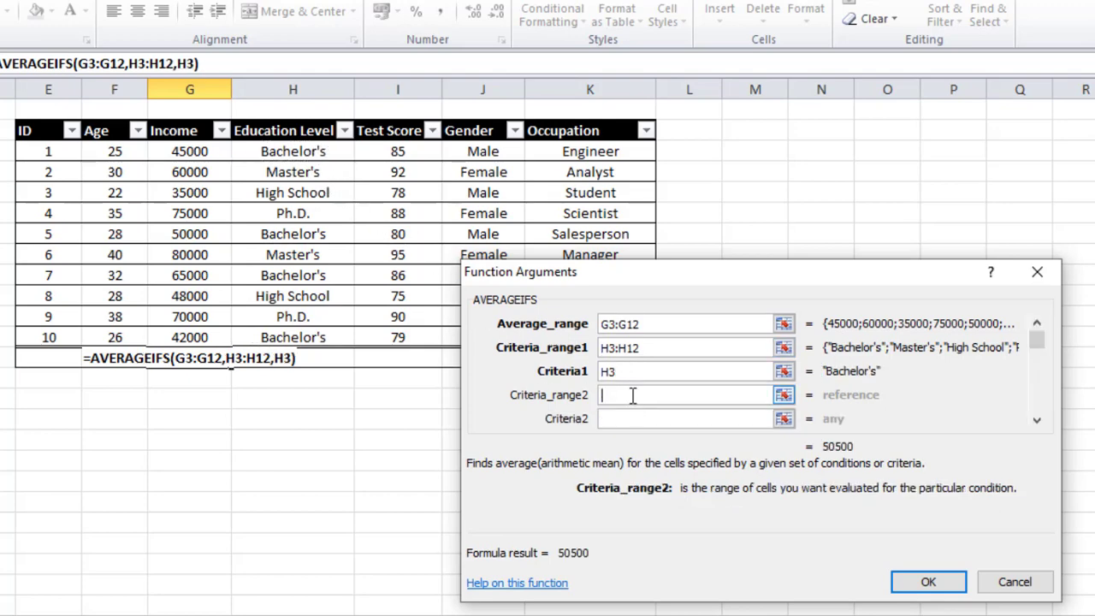
left_click_drag(688, 277, 755, 258)
left_click(475, 151)
left_click_drag(475, 152, 476, 337)
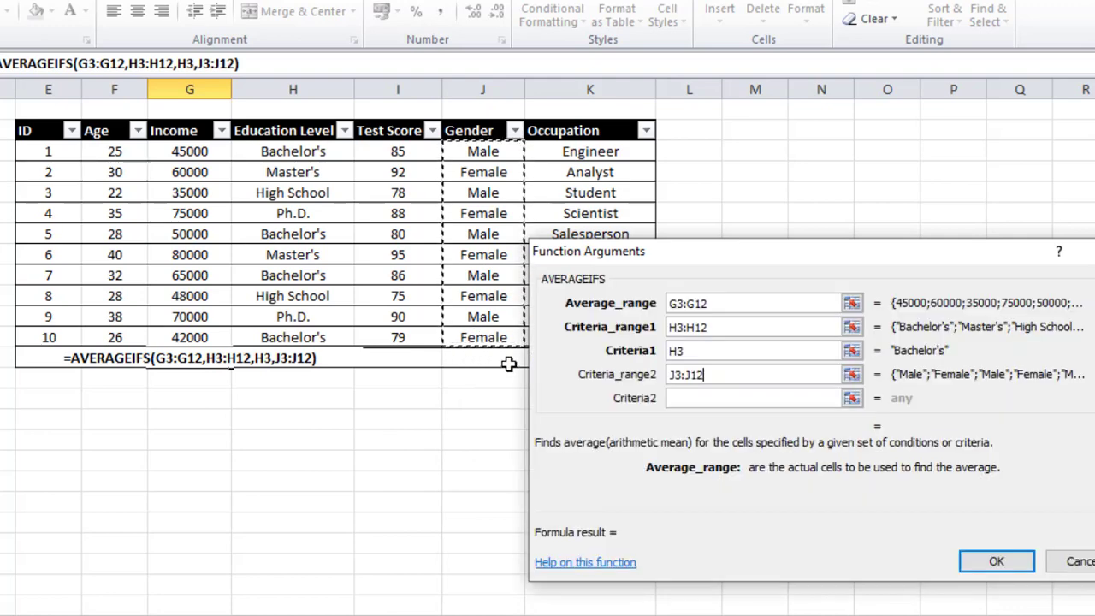
left_click(678, 395)
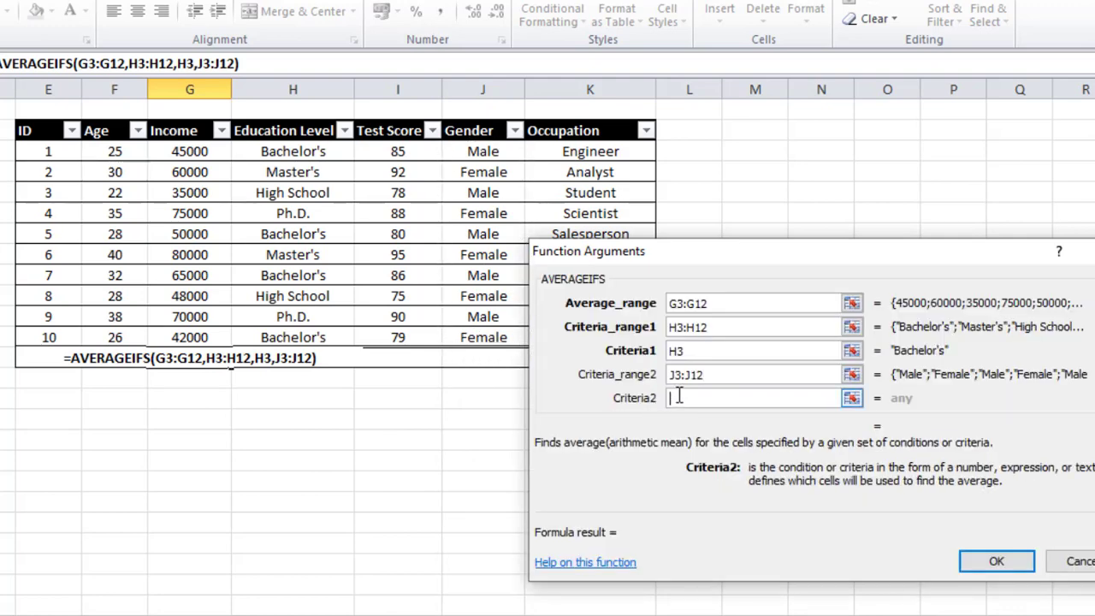
left_click(482, 195)
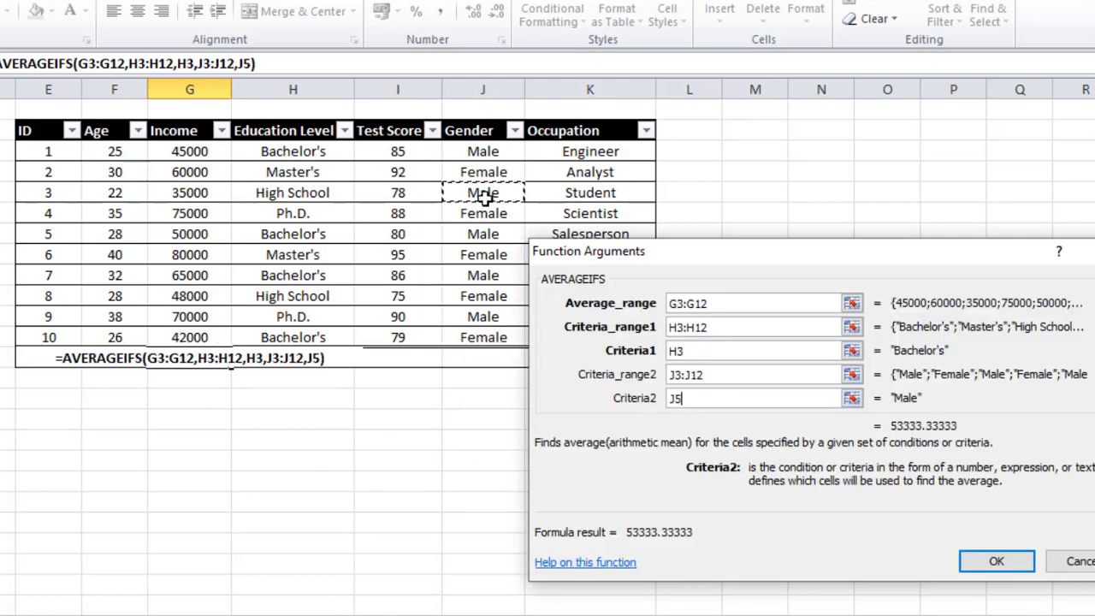
left_click(1005, 562)
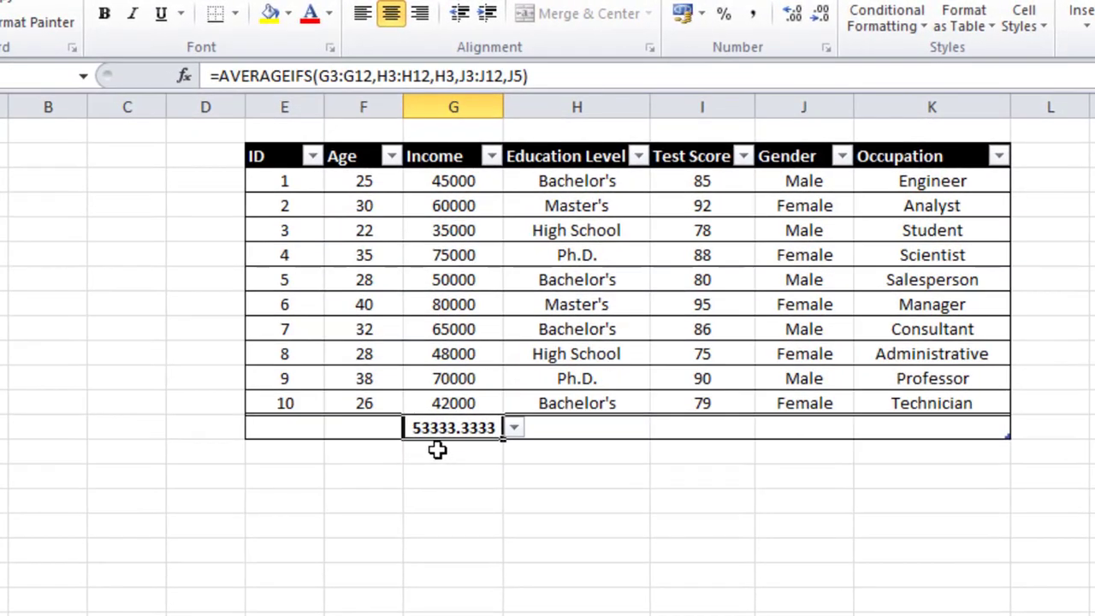
Step: Check the AVERAGEIFS formula and its result in G13 against the Education Level and Gender columns
left_click(500, 459)
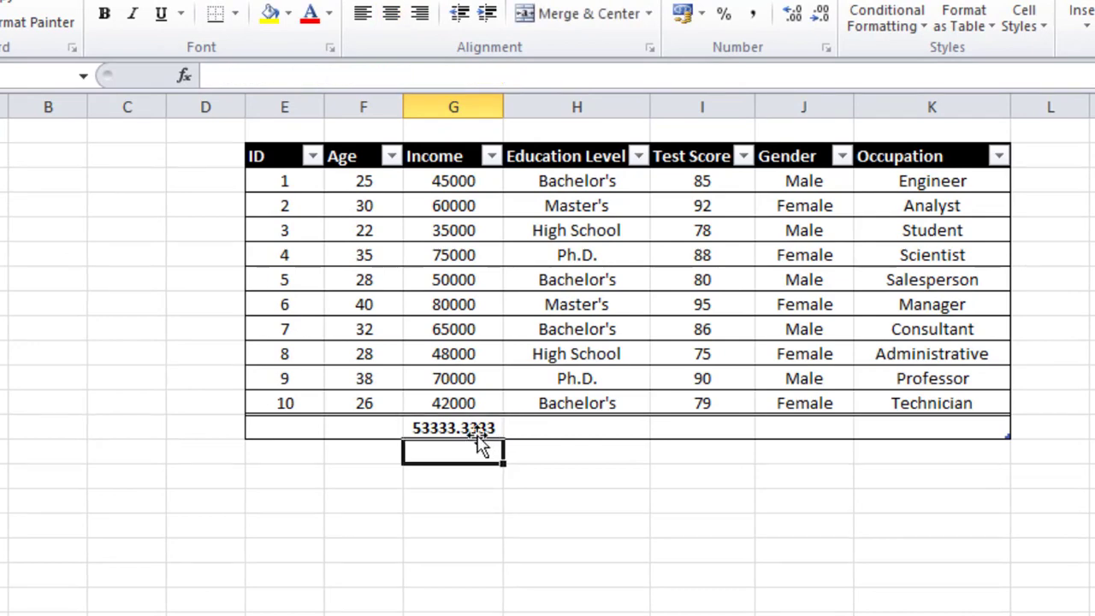
left_click(473, 425)
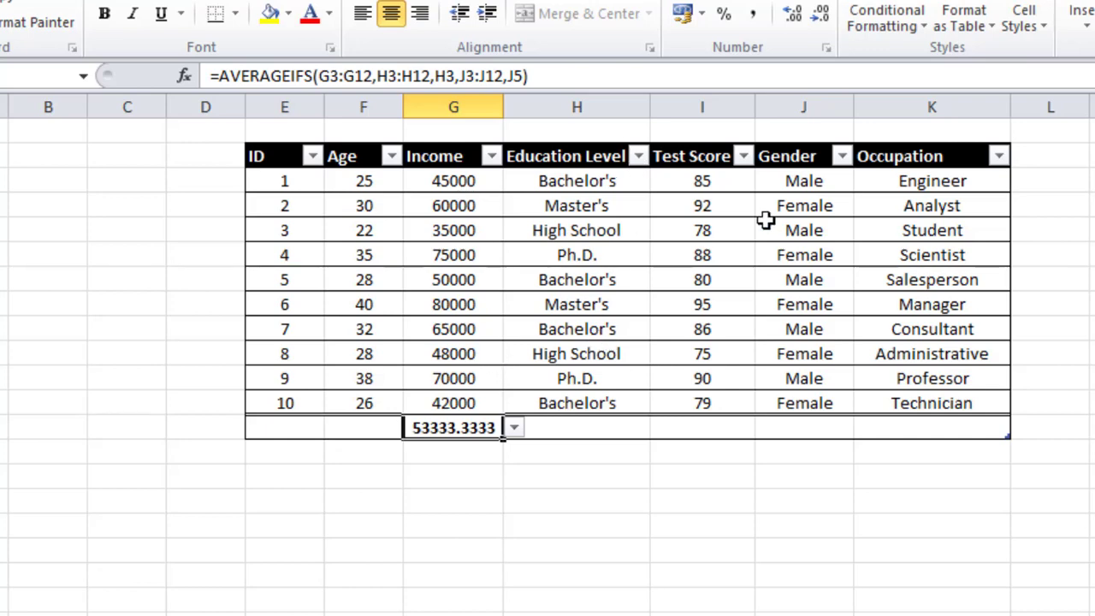
left_click(463, 469)
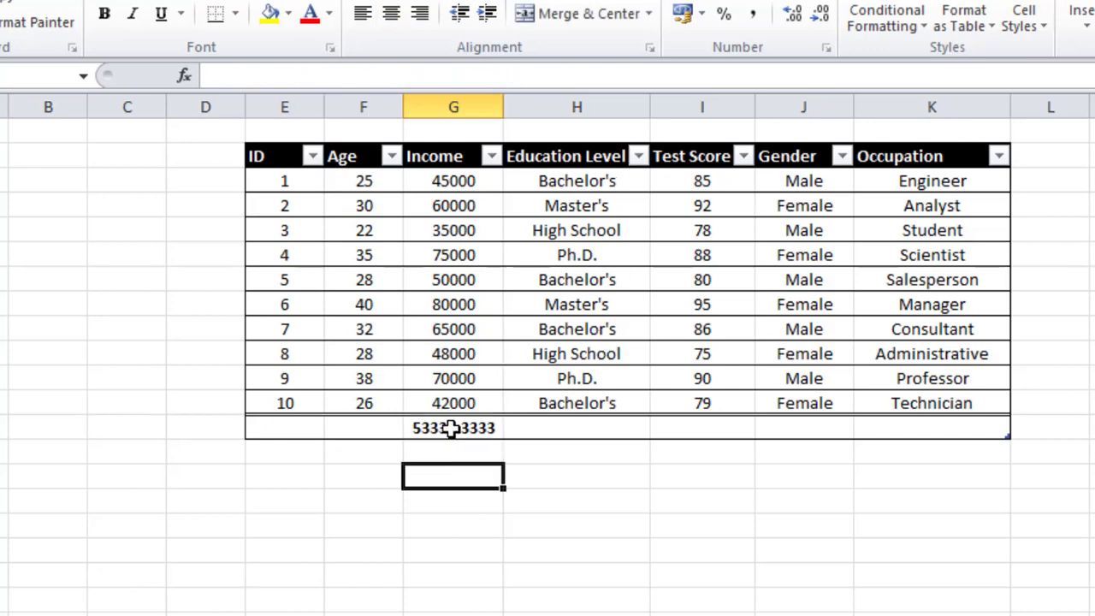